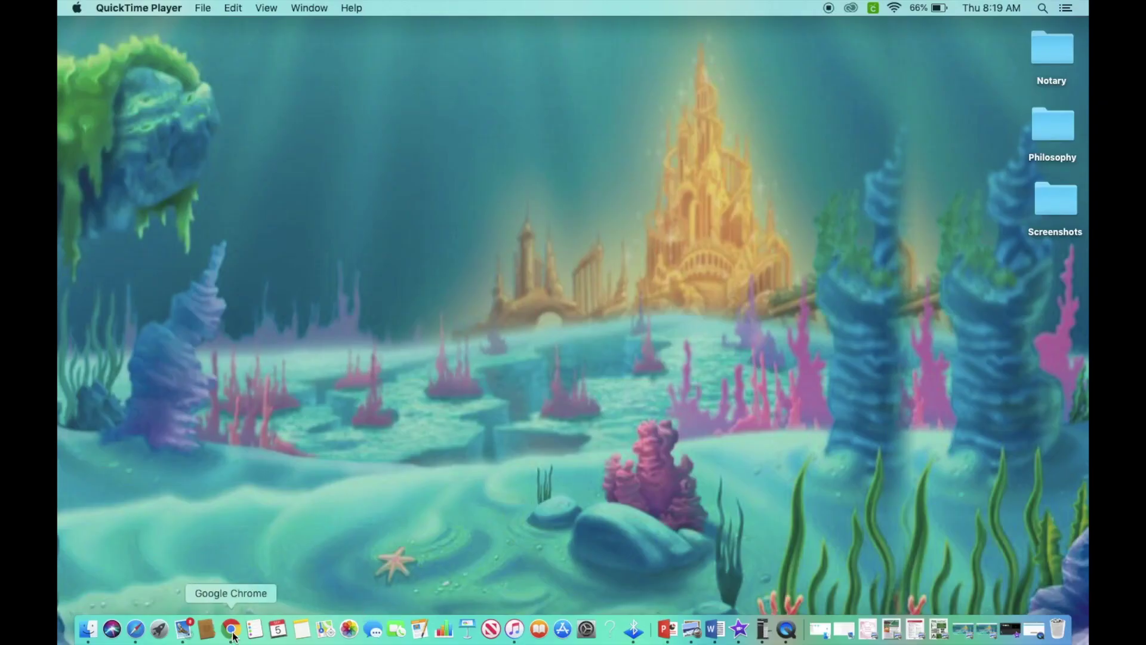
{"action": "left_click", "coordinate": [232, 629]}
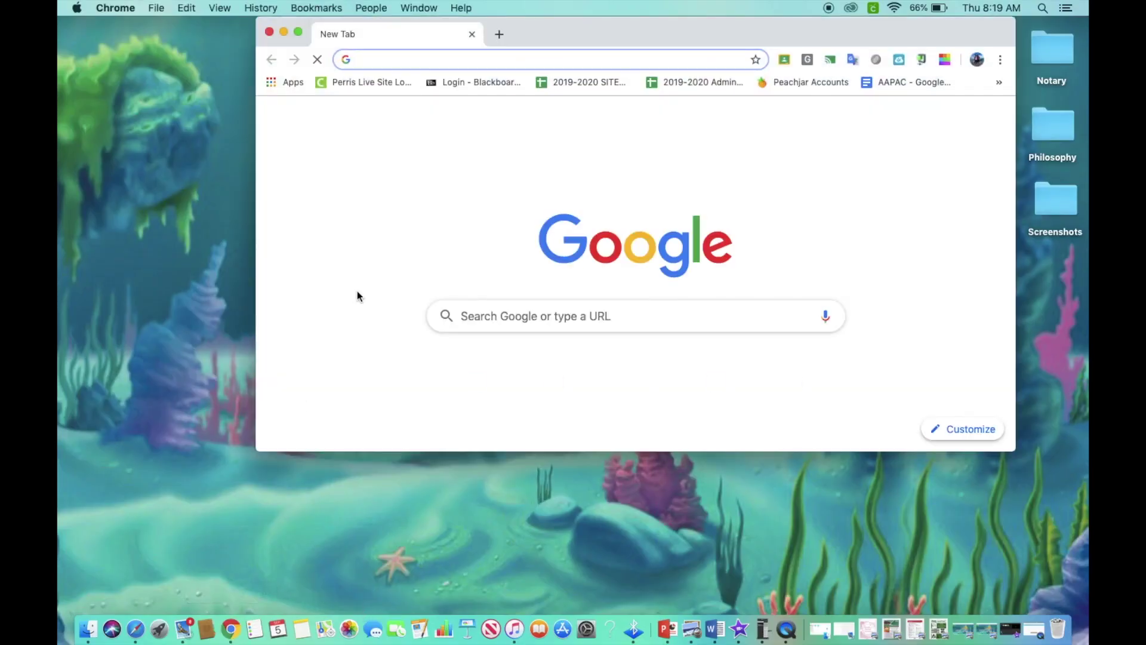
{"action": "type", "text": "www.poste"}
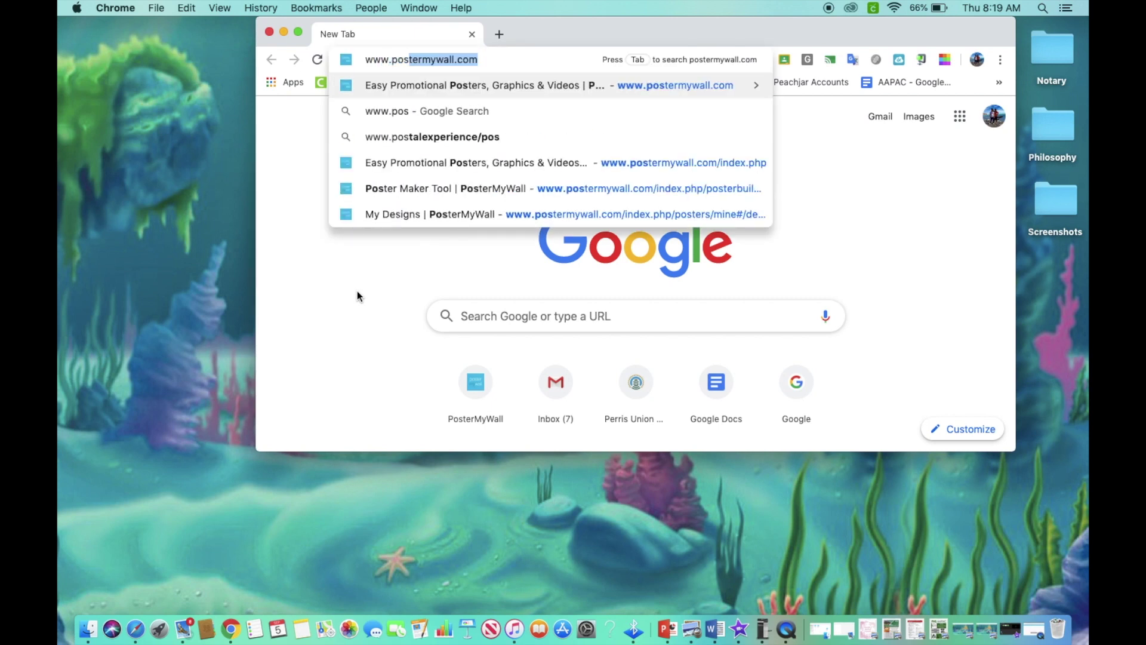
{"action": "type", "text": "r"}
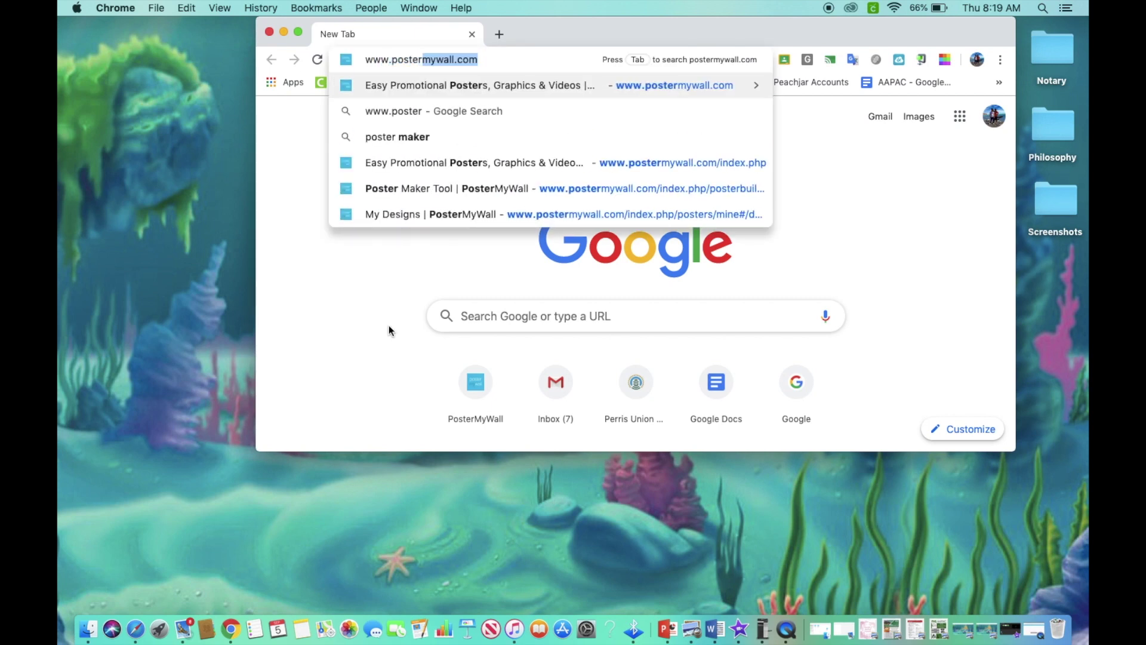
{"action": "left_click", "coordinate": [428, 170]}
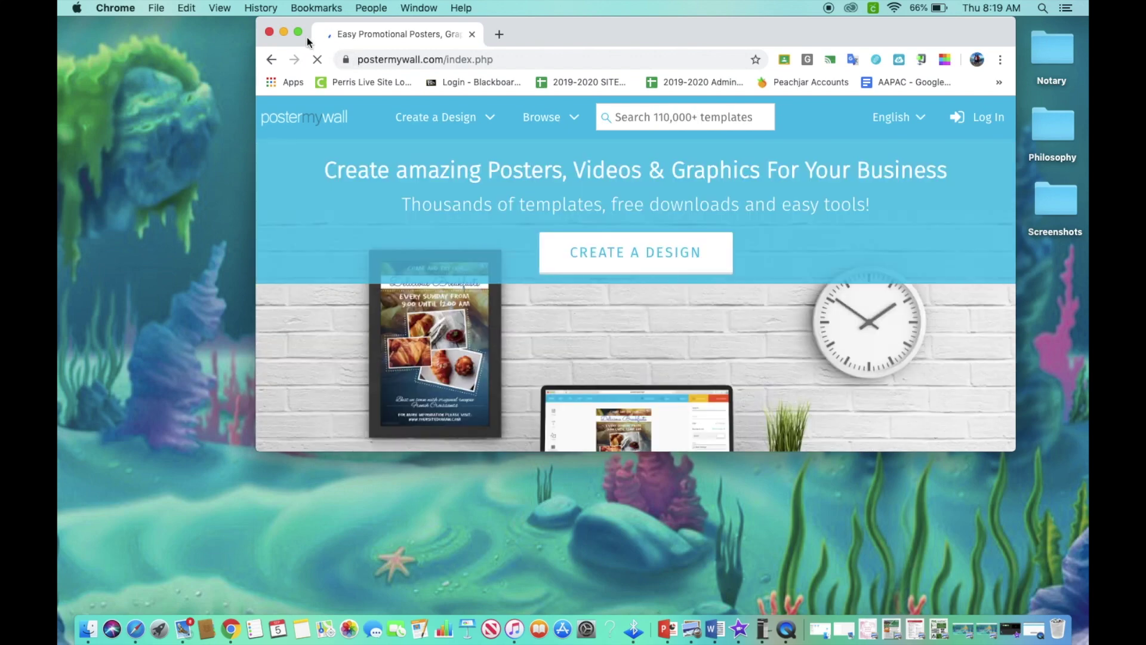
{"action": "left_click", "coordinate": [297, 32]}
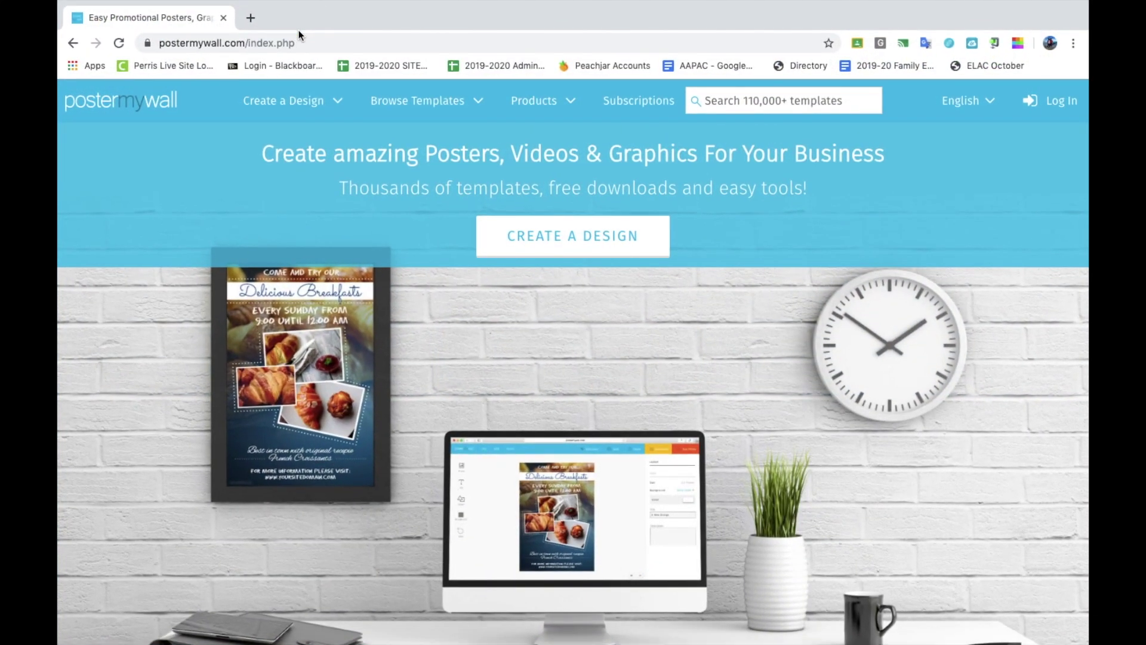
- Start a new design from Create a Design and browse the template categories
{"action": "mouse_move", "coordinate": [305, 102]}
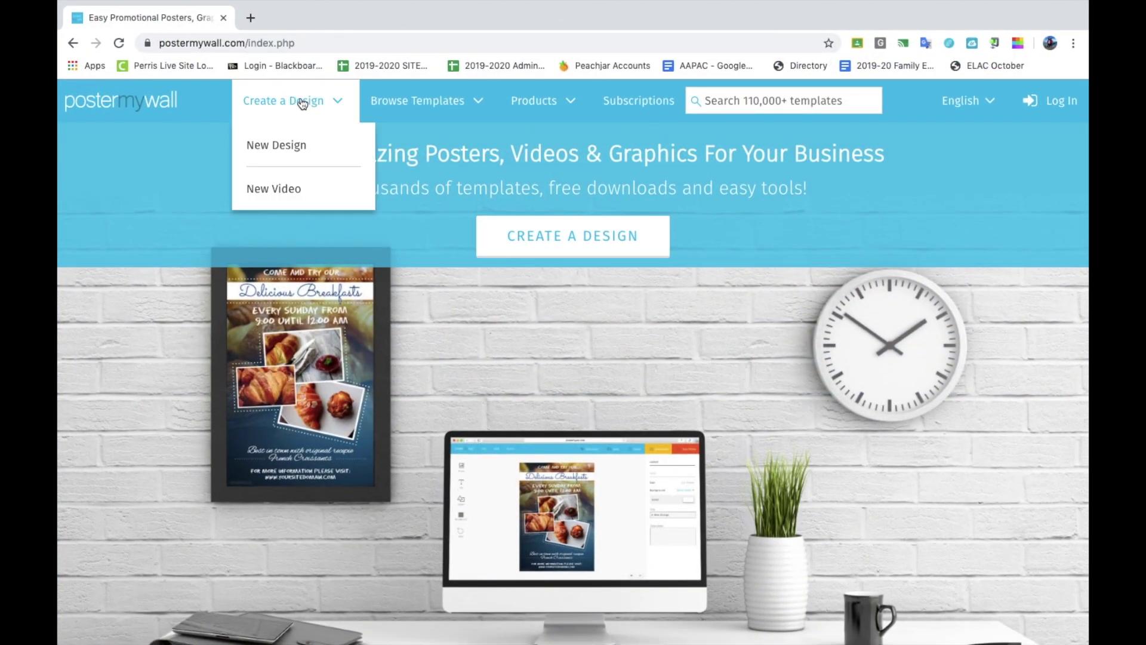
{"action": "left_click", "coordinate": [289, 146]}
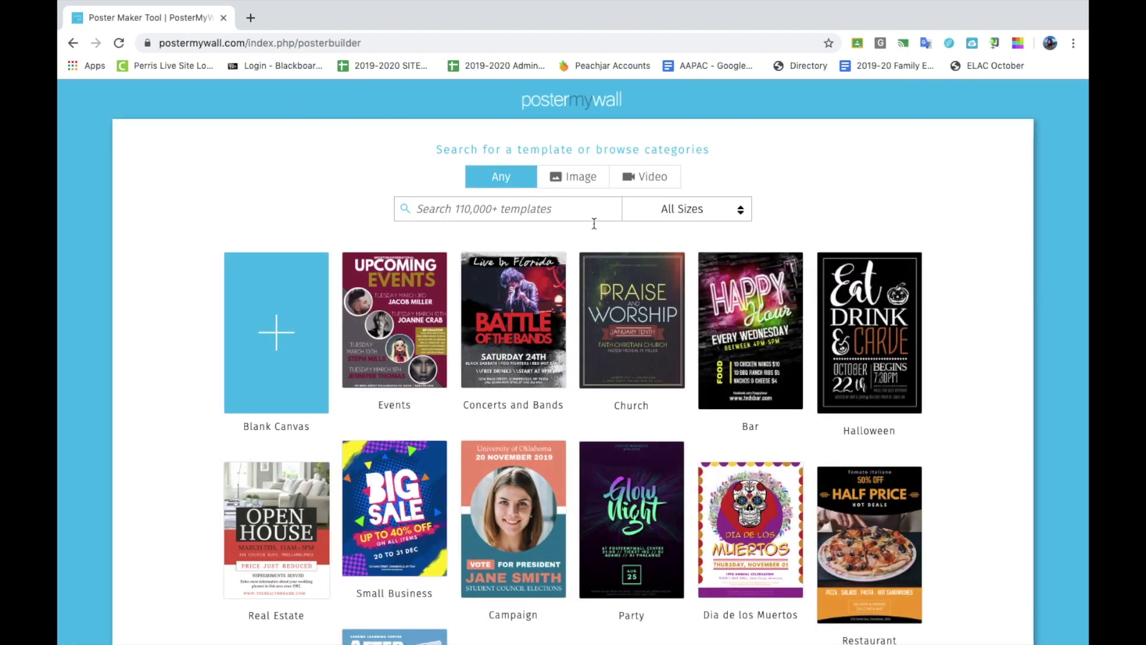
{"action": "scroll", "coordinate": [566, 291], "scroll_direction": "down", "scroll_amount": 3}
{"action": "scroll", "coordinate": [565, 291], "scroll_direction": "down", "scroll_amount": 20}
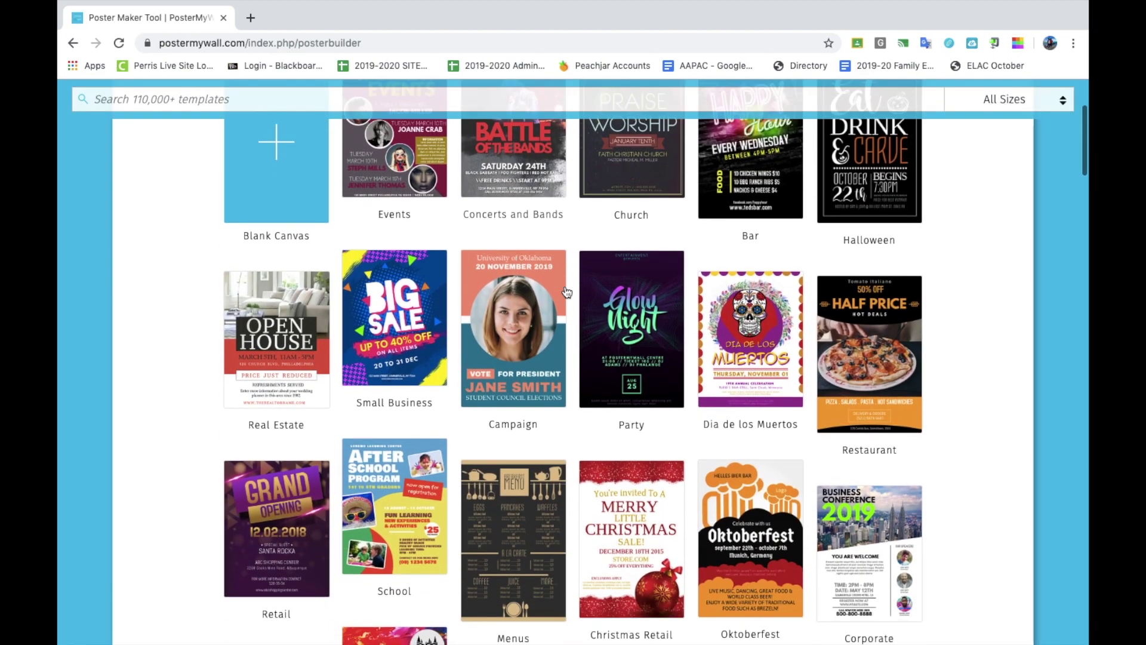
{"action": "scroll", "coordinate": [565, 291], "scroll_direction": "down", "scroll_amount": 18}
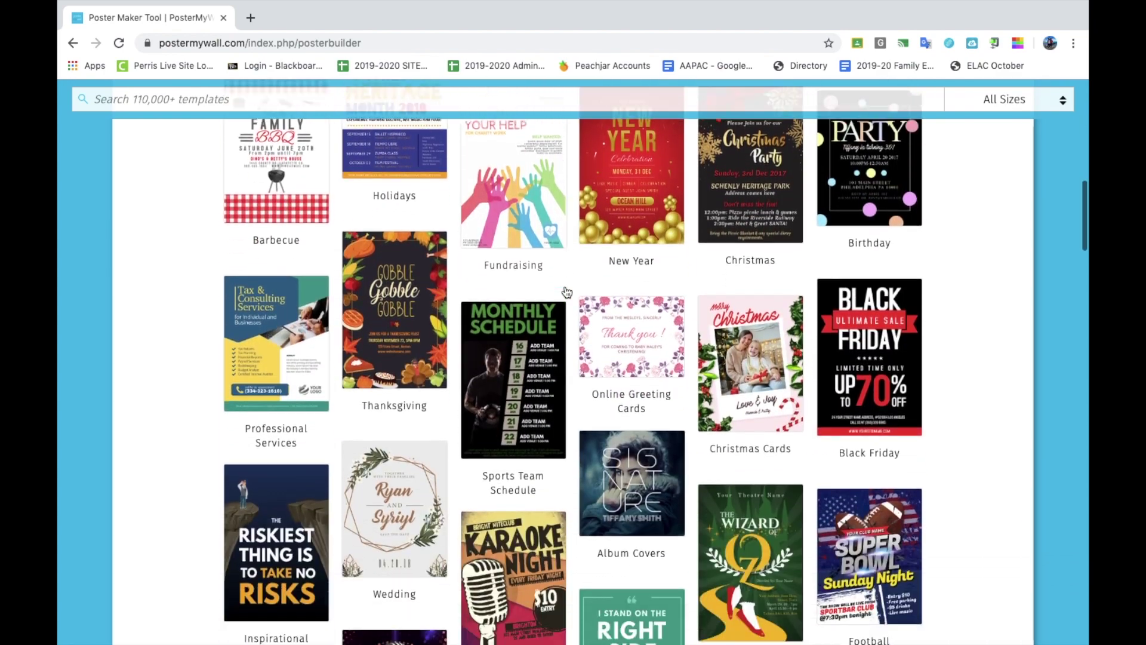
{"action": "scroll", "coordinate": [566, 292], "scroll_direction": "down", "scroll_amount": 13}
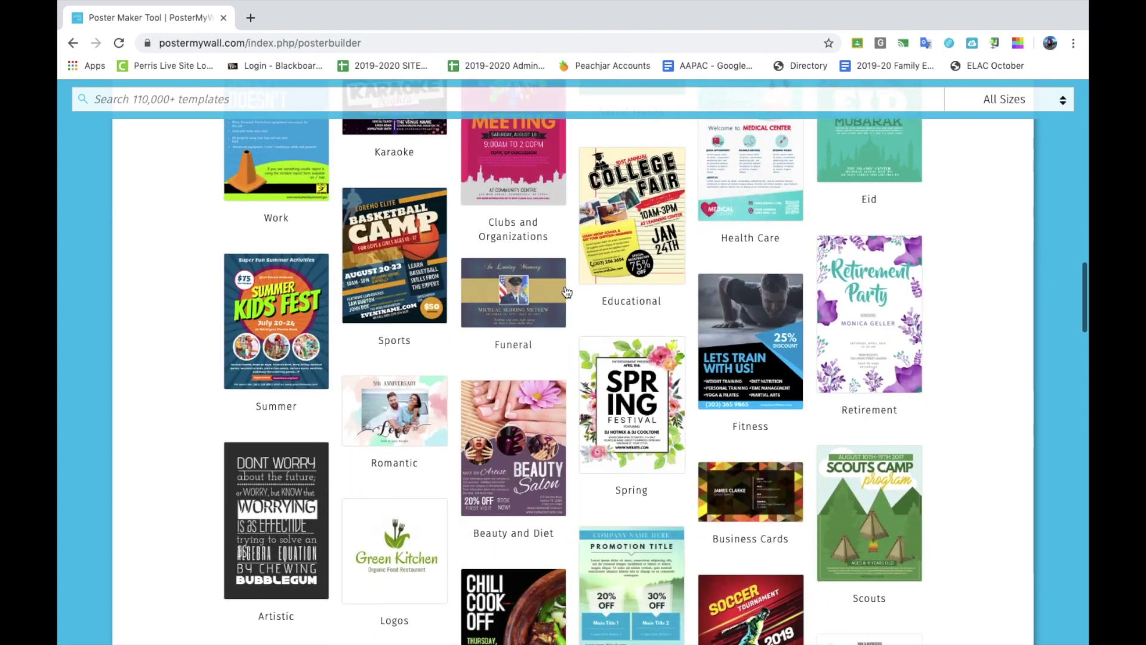
{"action": "scroll", "coordinate": [566, 292], "scroll_direction": "up", "scroll_amount": 20}
{"action": "scroll", "coordinate": [567, 292], "scroll_direction": "up", "scroll_amount": 12}
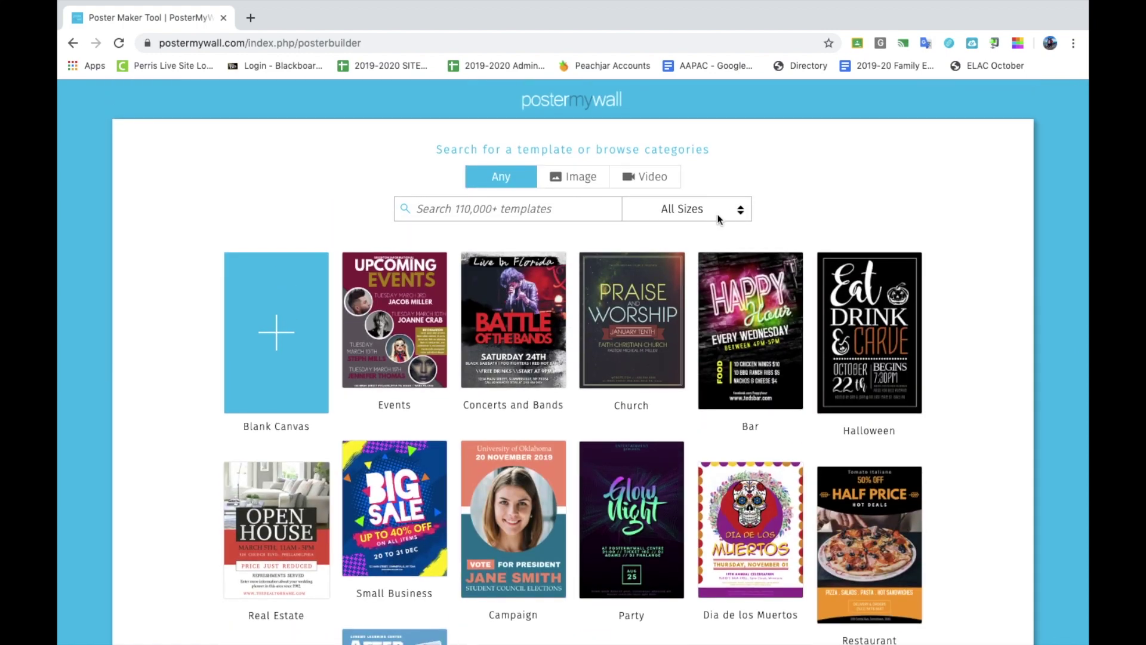
- Look over the All Sizes template options, then close the list
{"action": "left_click", "coordinate": [722, 212]}
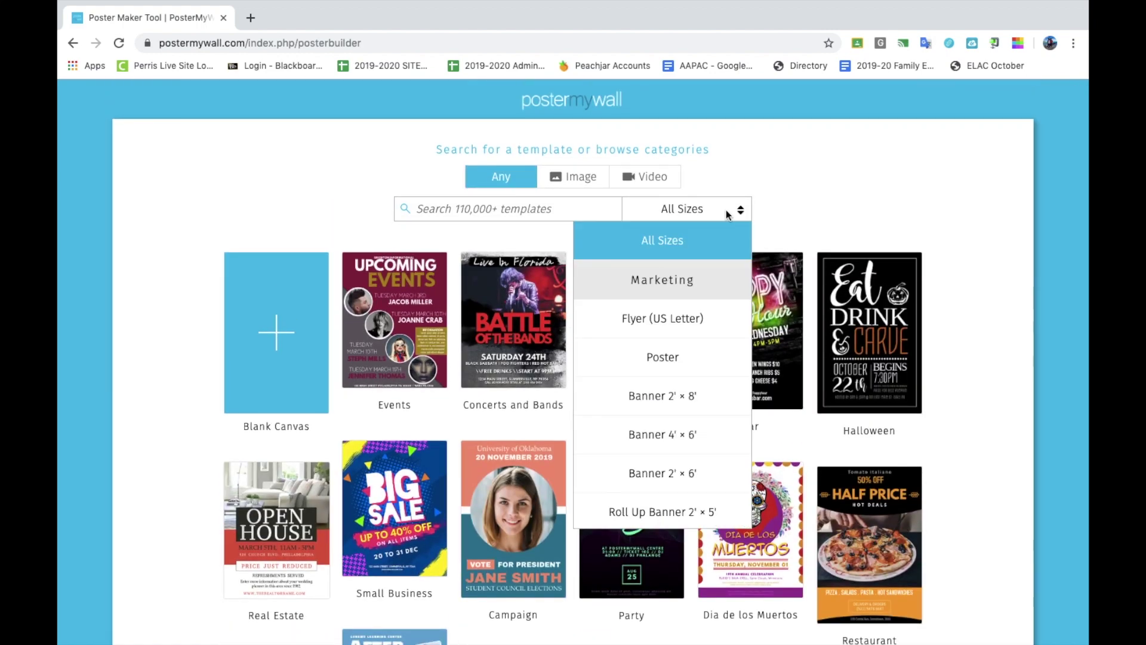
{"action": "left_click", "coordinate": [572, 212]}
{"action": "scroll", "coordinate": [512, 323], "scroll_direction": "down", "scroll_amount": 2}
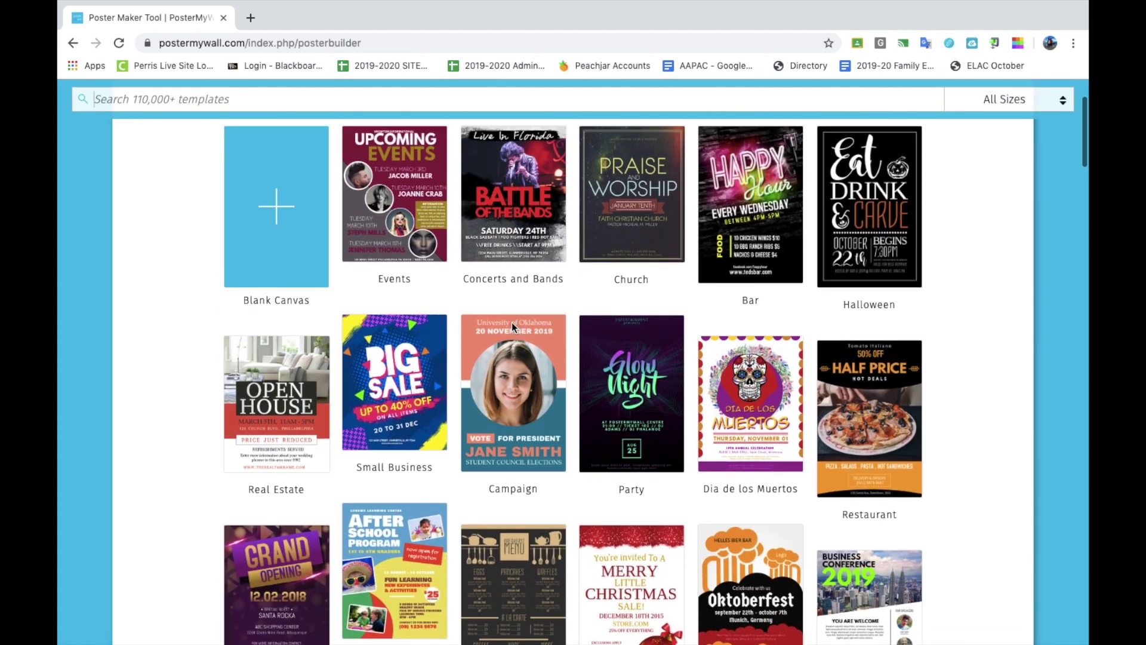
{"action": "scroll", "coordinate": [510, 321], "scroll_direction": "up", "scroll_amount": 2}
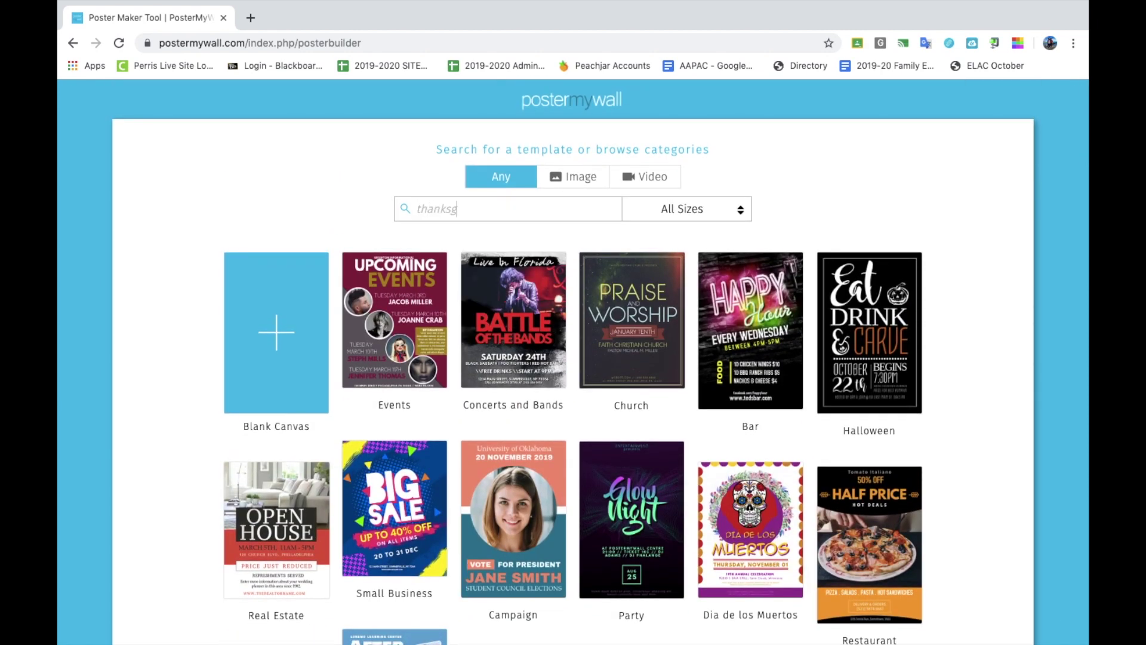
- Search templates for 'thanksgiving' and preview the Brighton Park Thanksgiving flyer (US Letter)
{"action": "type", "text": "thanksgiving"}
{"action": "key", "text": "Return"}
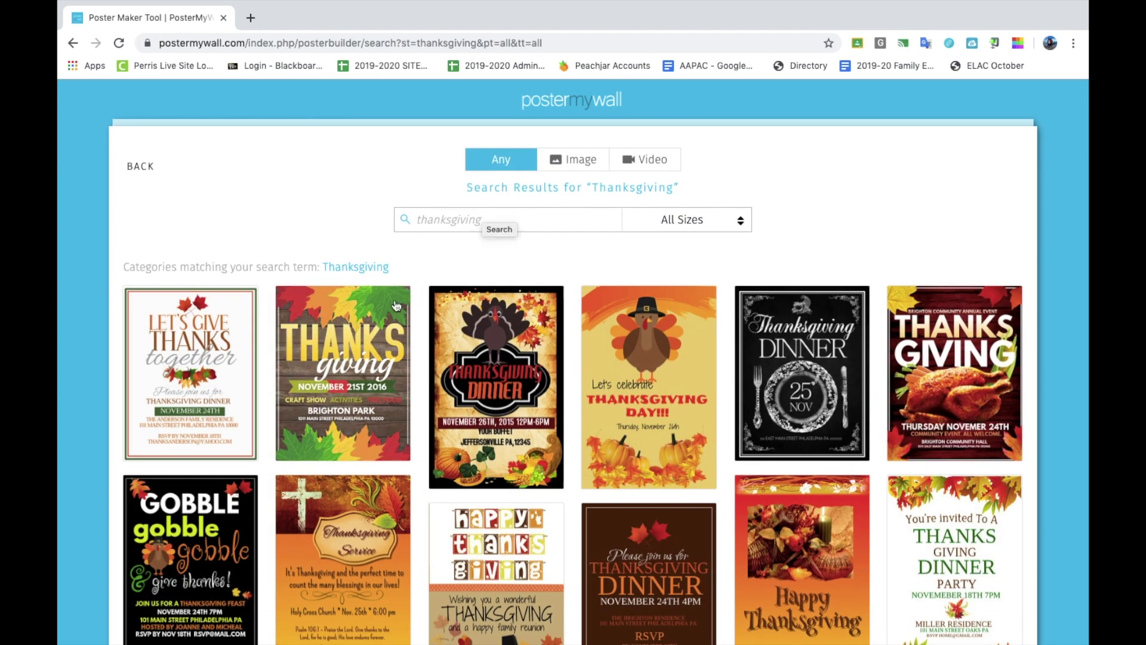
{"action": "scroll", "coordinate": [395, 305], "scroll_direction": "down", "scroll_amount": 4}
{"action": "scroll", "coordinate": [396, 305], "scroll_direction": "down", "scroll_amount": 8}
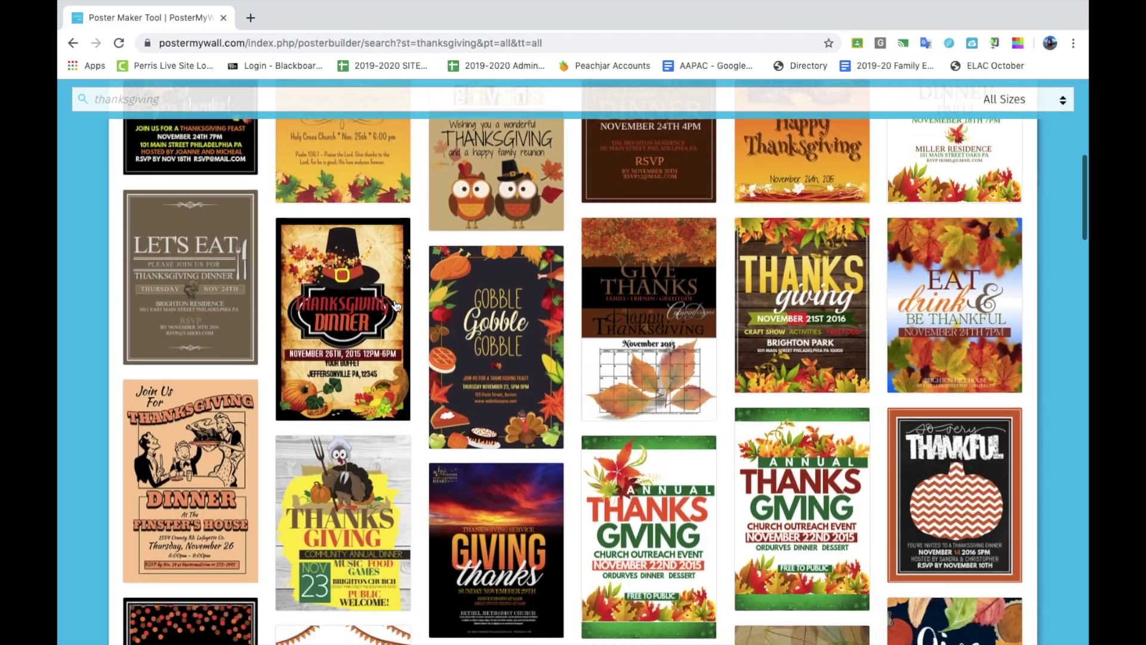
{"action": "scroll", "coordinate": [396, 306], "scroll_direction": "down", "scroll_amount": 13}
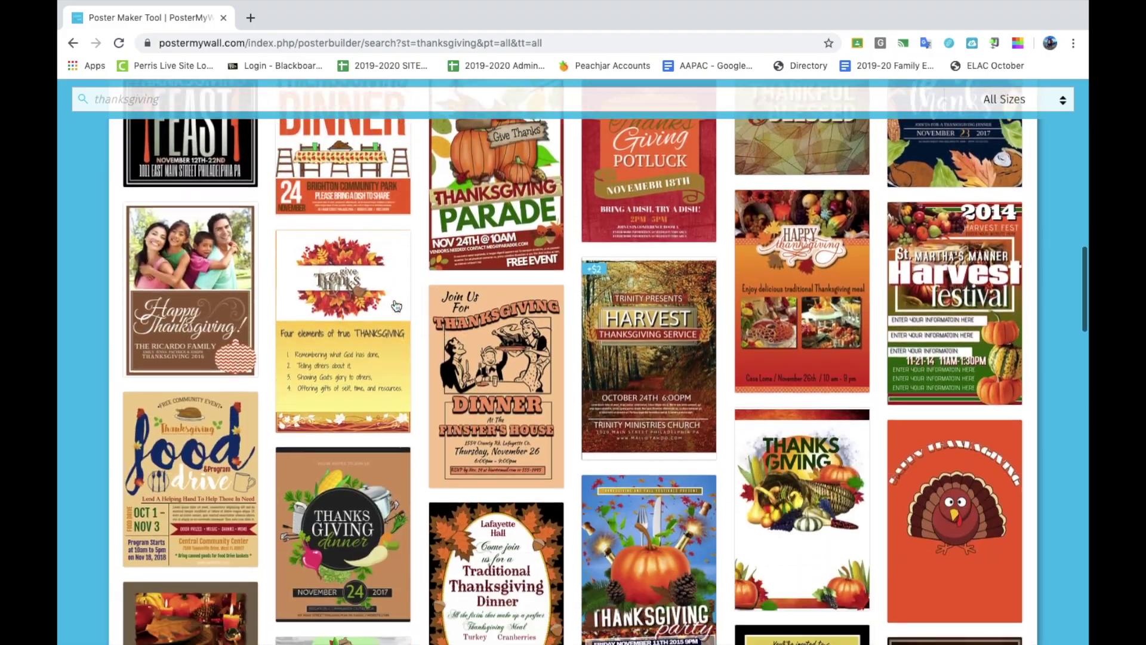
{"action": "scroll", "coordinate": [395, 305], "scroll_direction": "down", "scroll_amount": 2}
{"action": "scroll", "coordinate": [396, 306], "scroll_direction": "up", "scroll_amount": 20}
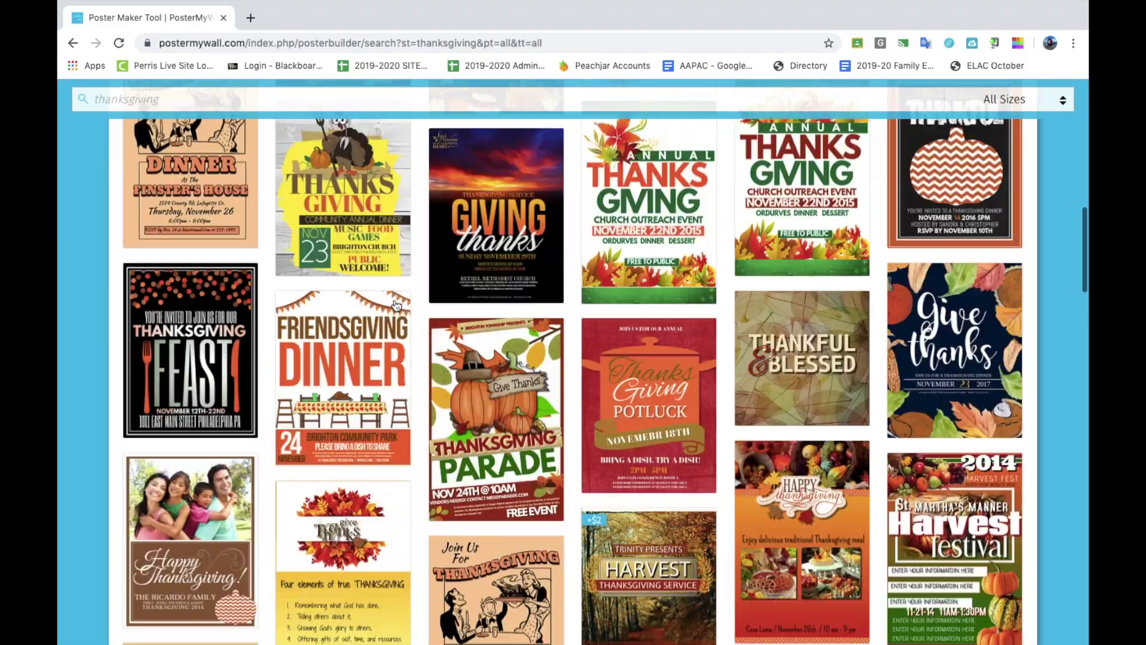
{"action": "scroll", "coordinate": [395, 306], "scroll_direction": "up", "scroll_amount": 2}
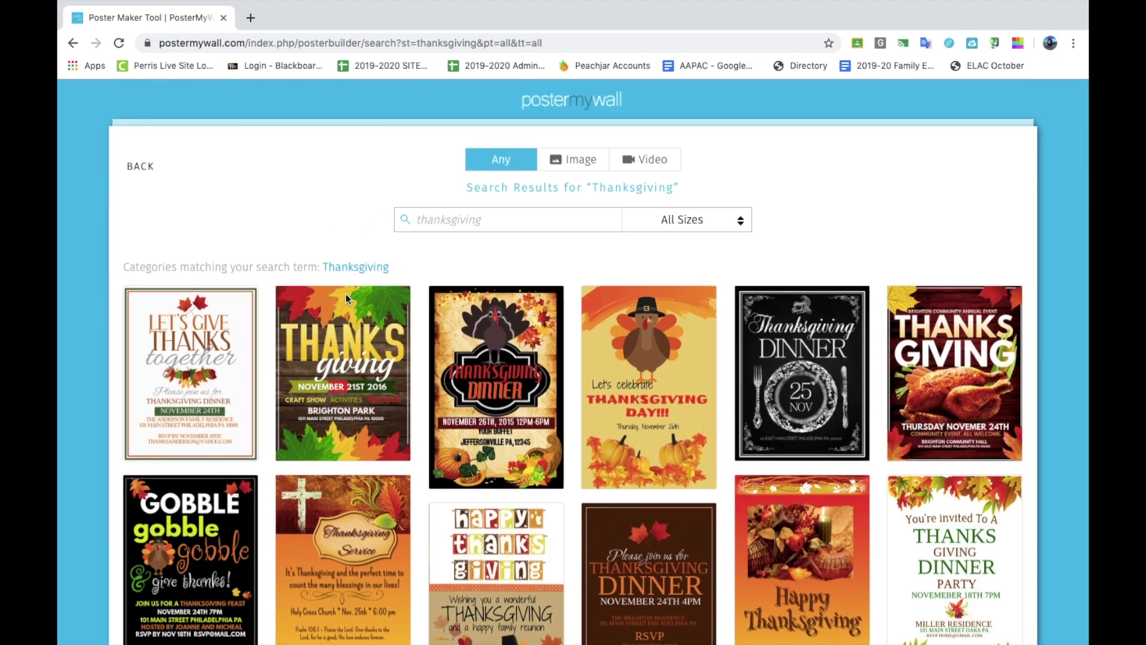
{"action": "left_click", "coordinate": [357, 364]}
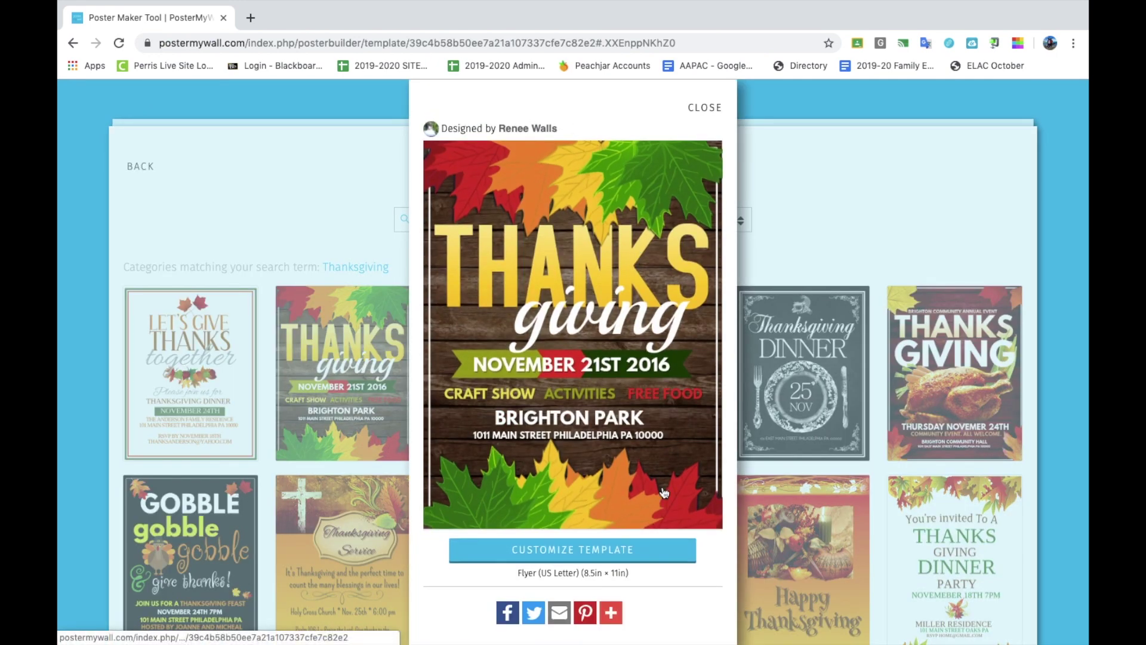
- Customize the Thanksgiving template as 'Copy of Thanksgiving' and show the Photo adding options
{"action": "left_click", "coordinate": [615, 554]}
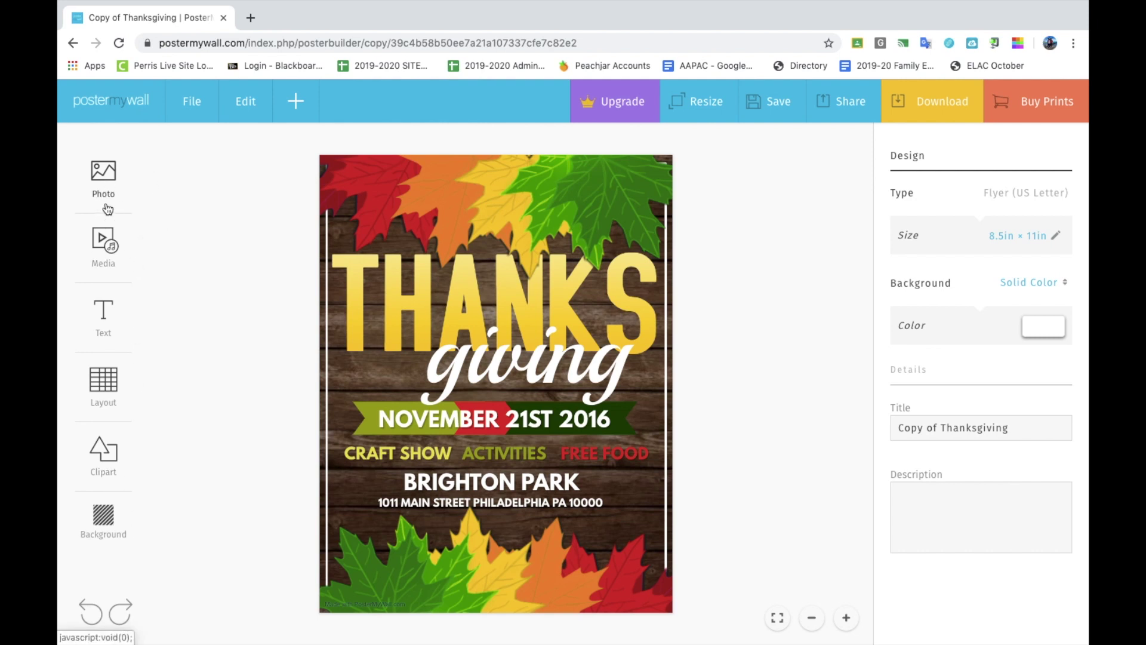
{"action": "left_click", "coordinate": [108, 172]}
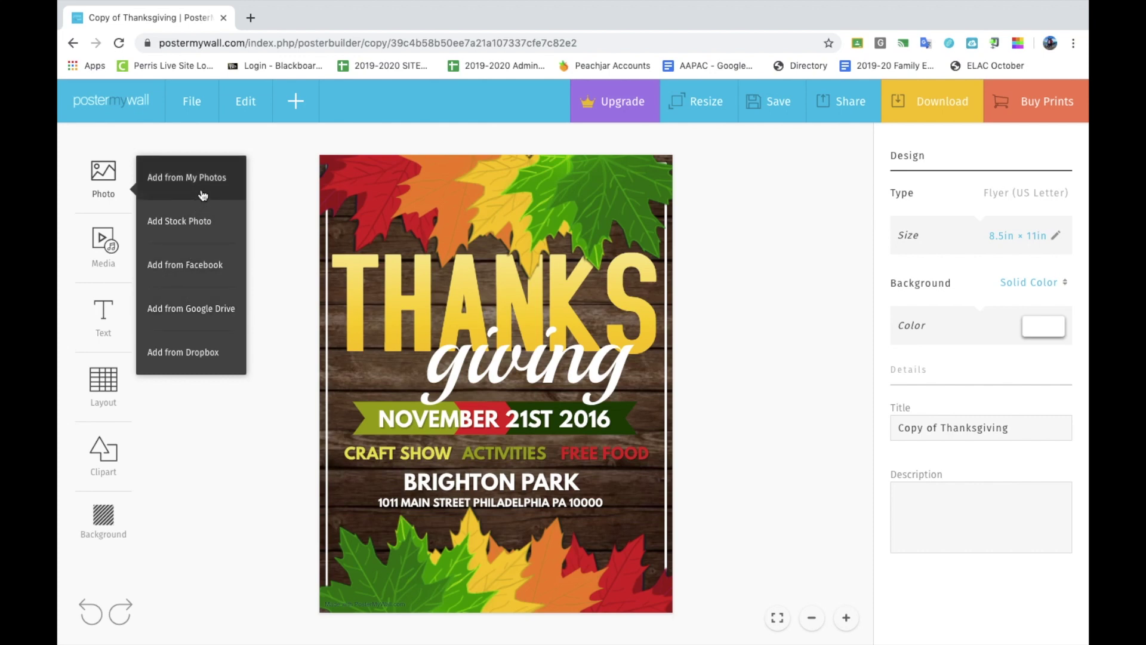
{"action": "left_click", "coordinate": [220, 178]}
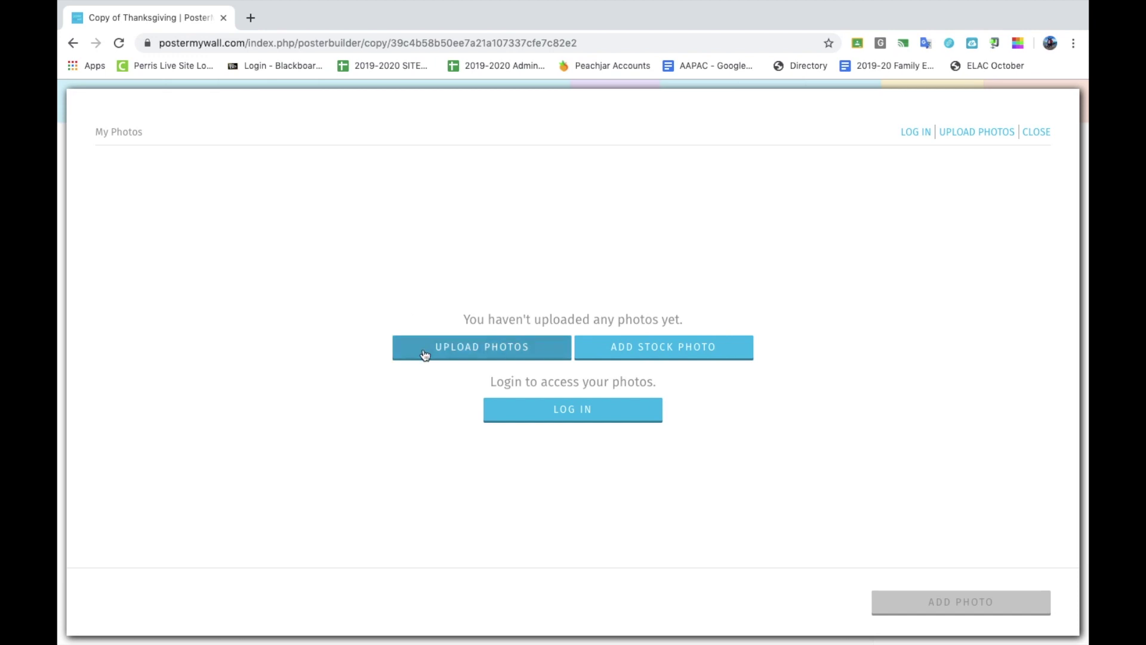
{"action": "left_click", "coordinate": [425, 353]}
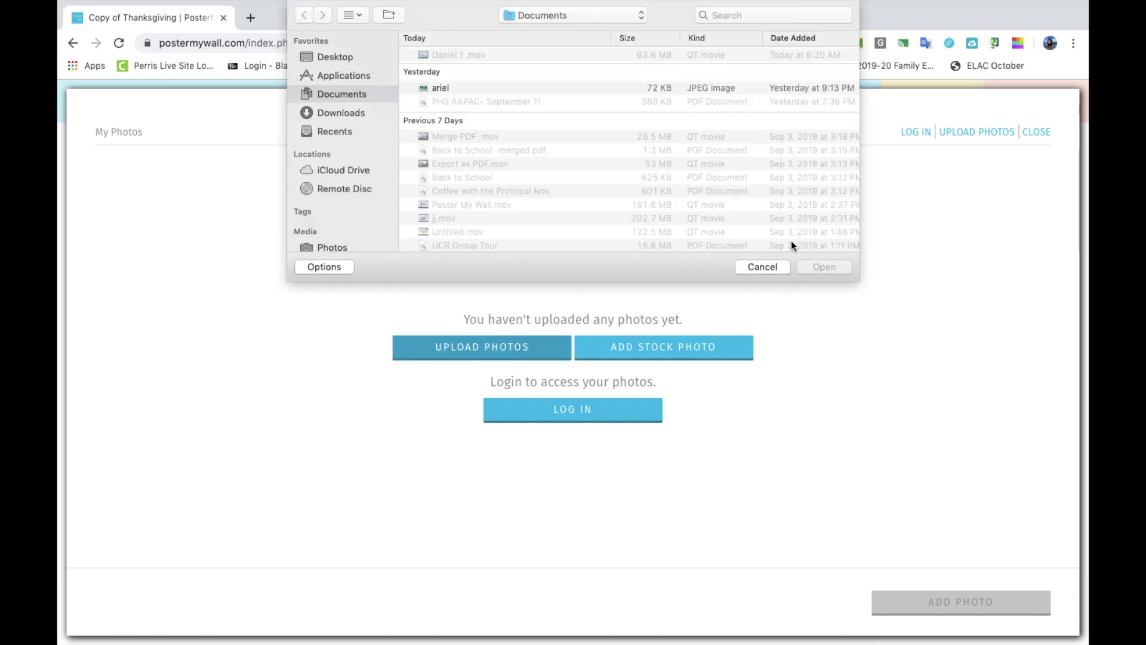
{"action": "scroll", "coordinate": [675, 174], "scroll_direction": "down", "scroll_amount": 10}
{"action": "scroll", "coordinate": [675, 170], "scroll_direction": "down", "scroll_amount": 3}
{"action": "scroll", "coordinate": [675, 170], "scroll_direction": "up", "scroll_amount": 10}
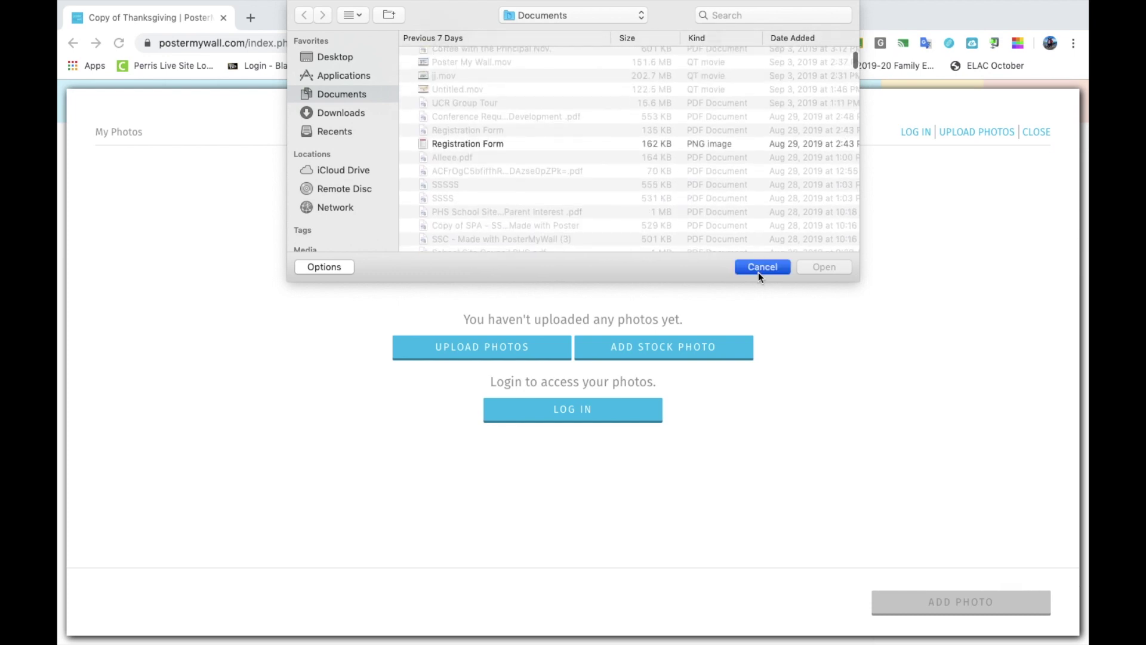
{"action": "left_click", "coordinate": [758, 272]}
{"action": "left_click", "coordinate": [1044, 133]}
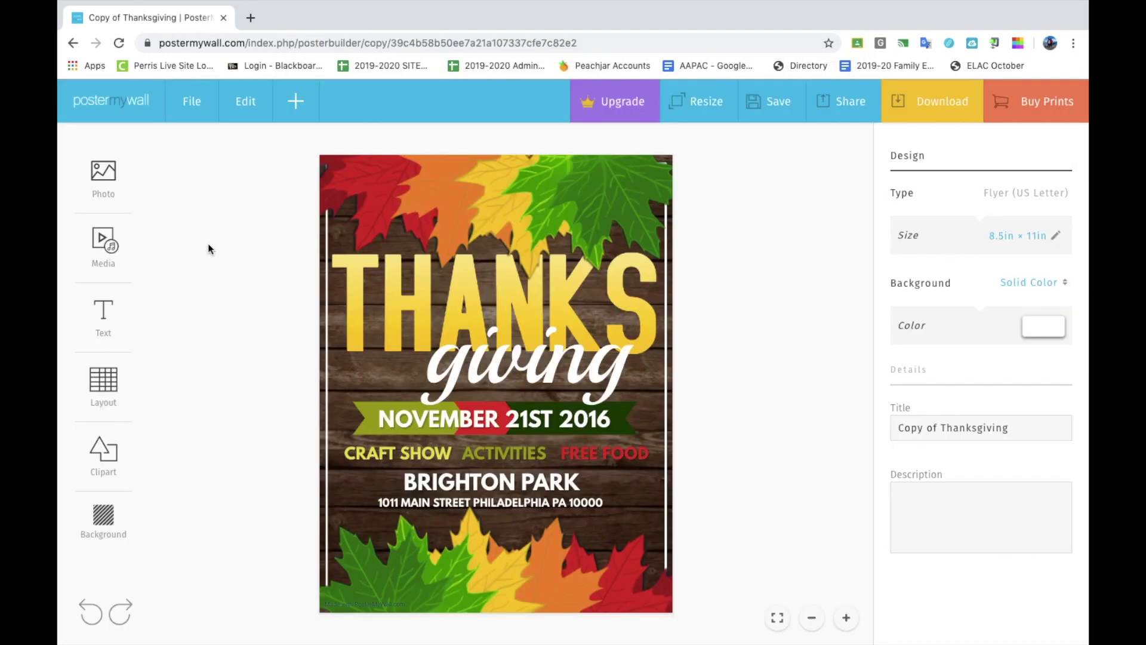
{"action": "left_click", "coordinate": [106, 264]}
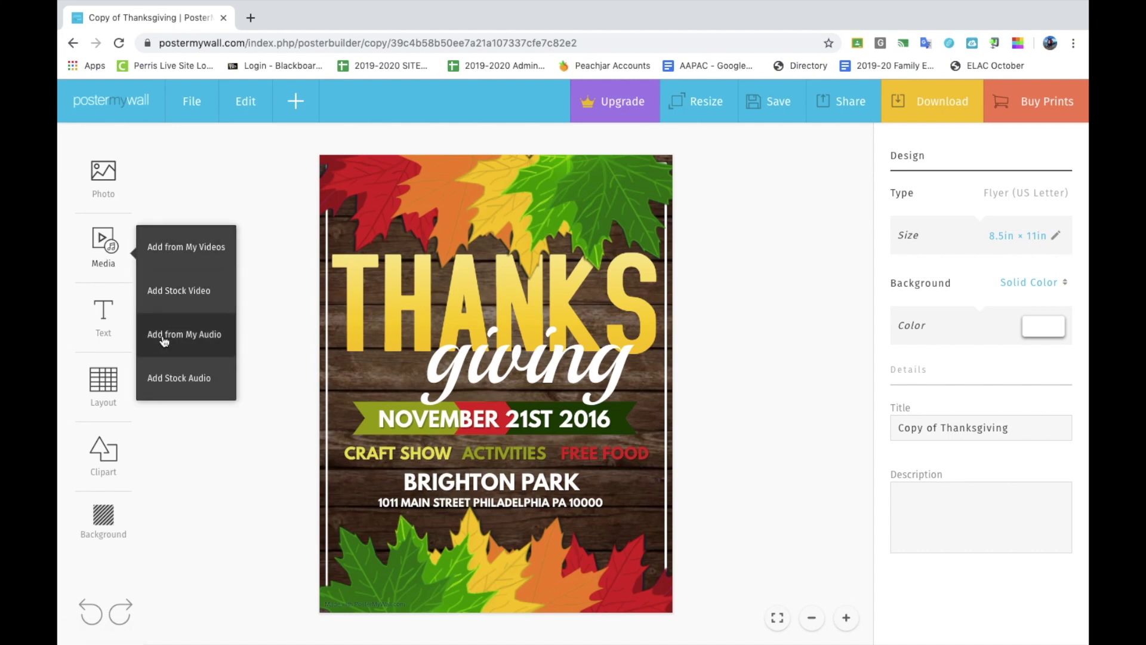
{"action": "left_click", "coordinate": [105, 322]}
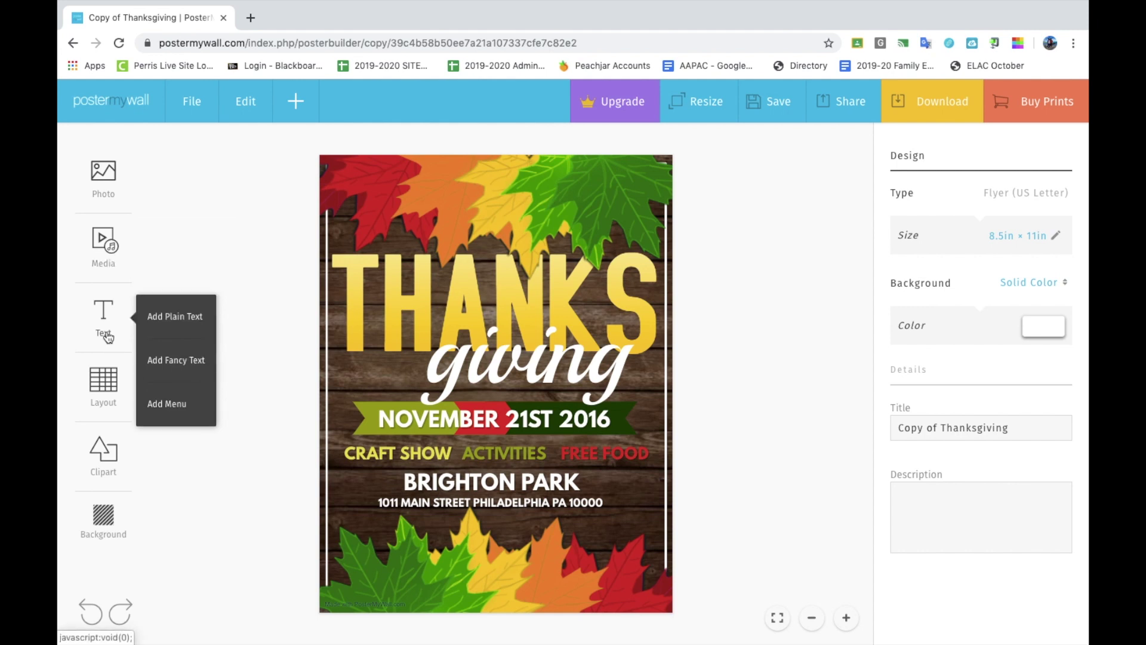
{"action": "left_click", "coordinate": [197, 321]}
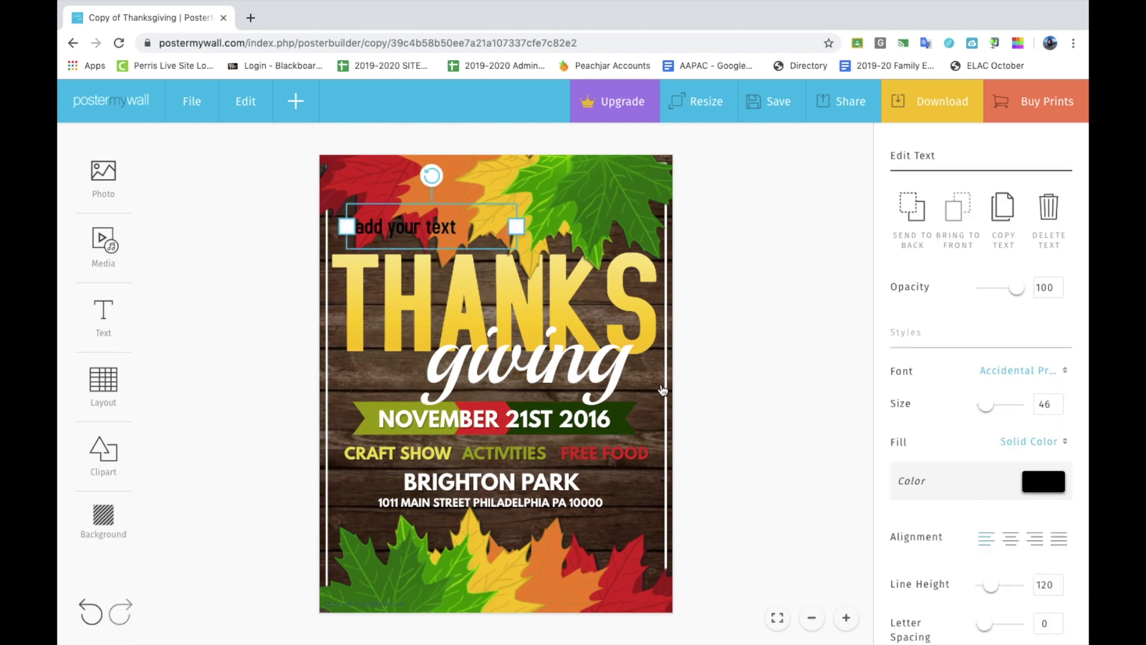
{"action": "left_click_drag", "start_coordinate": [456, 239], "coordinate": [435, 375]}
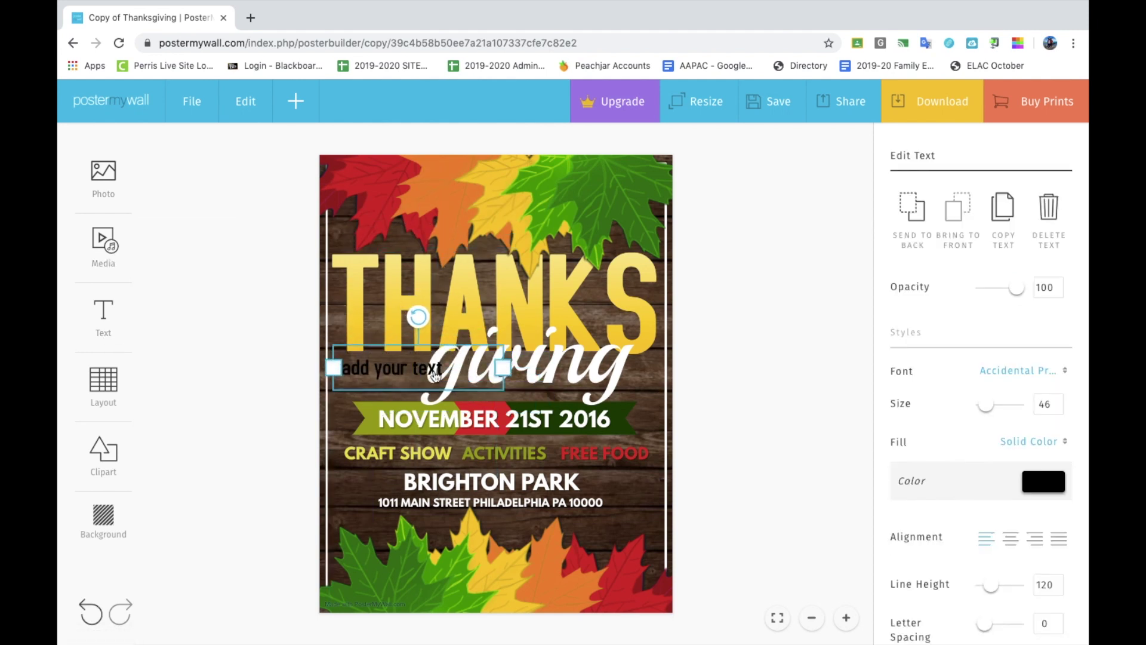
{"action": "key", "text": "Delete"}
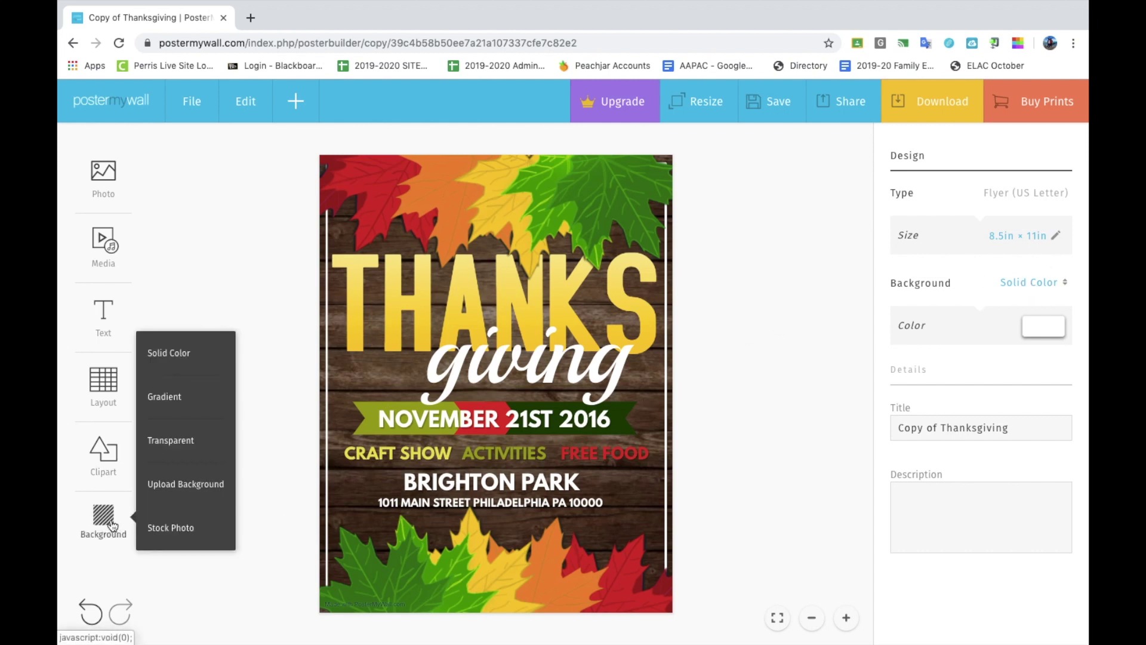
{"action": "left_click", "coordinate": [631, 509]}
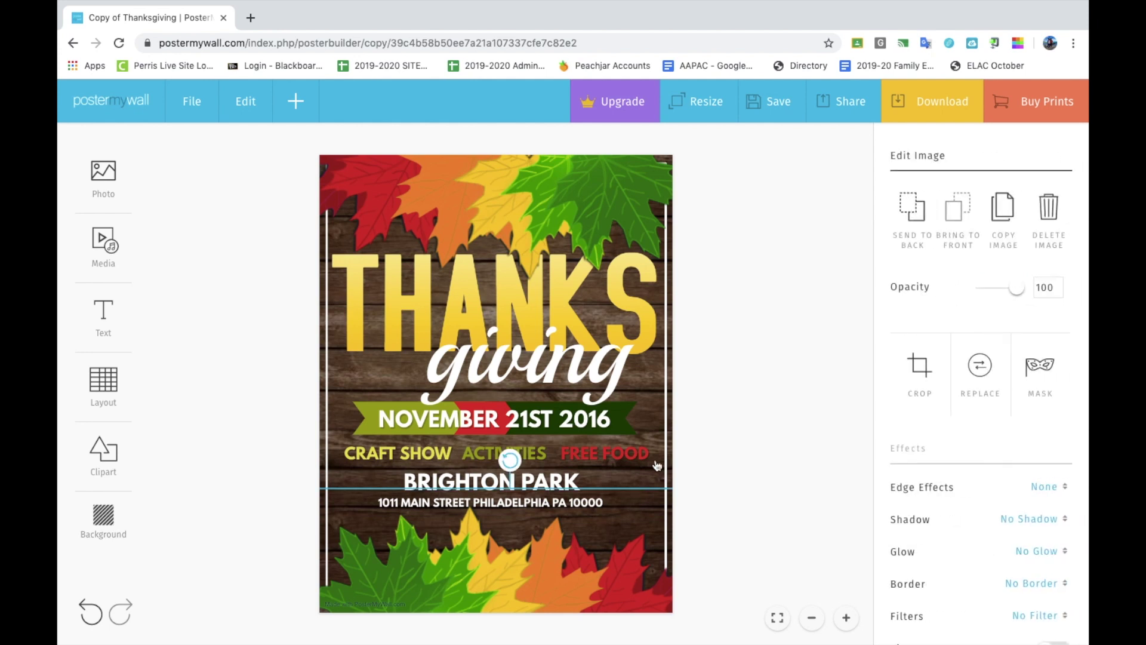
{"action": "left_click", "coordinate": [764, 179]}
{"action": "left_click", "coordinate": [617, 289]}
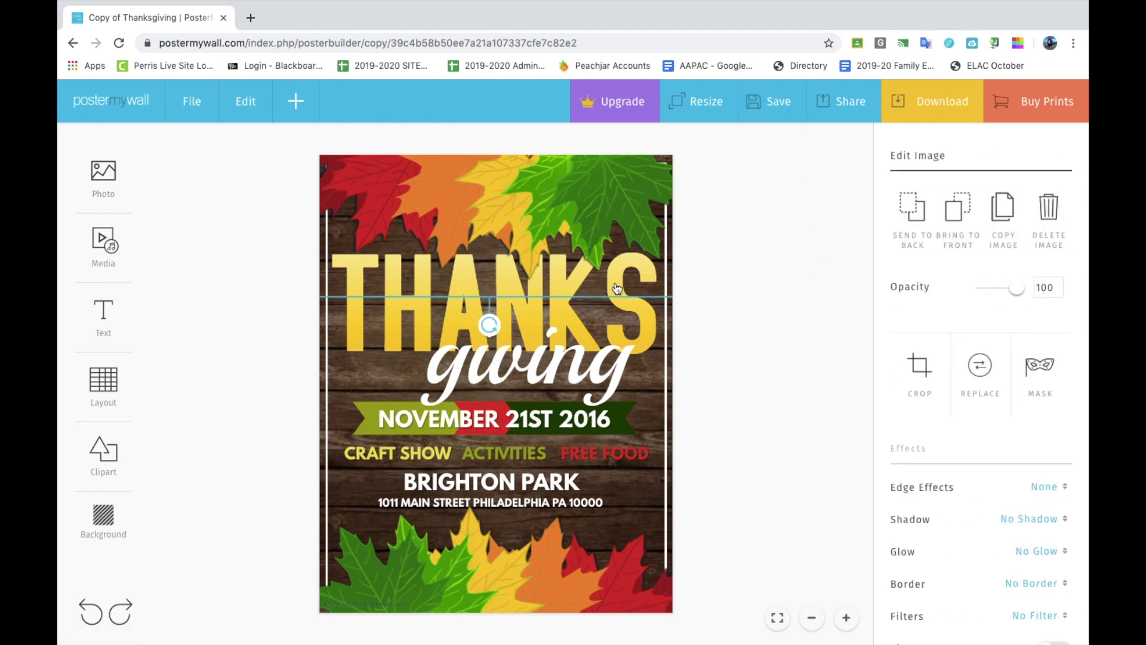
{"action": "left_click", "coordinate": [588, 341]}
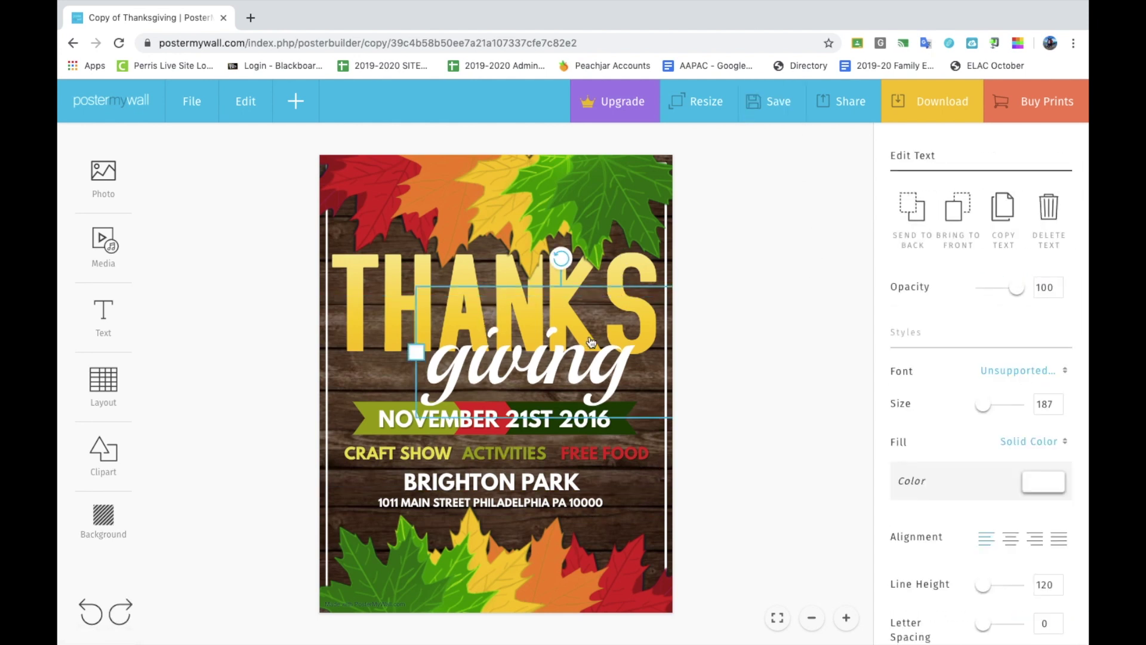
{"action": "scroll", "coordinate": [968, 338], "scroll_direction": "down", "scroll_amount": 3}
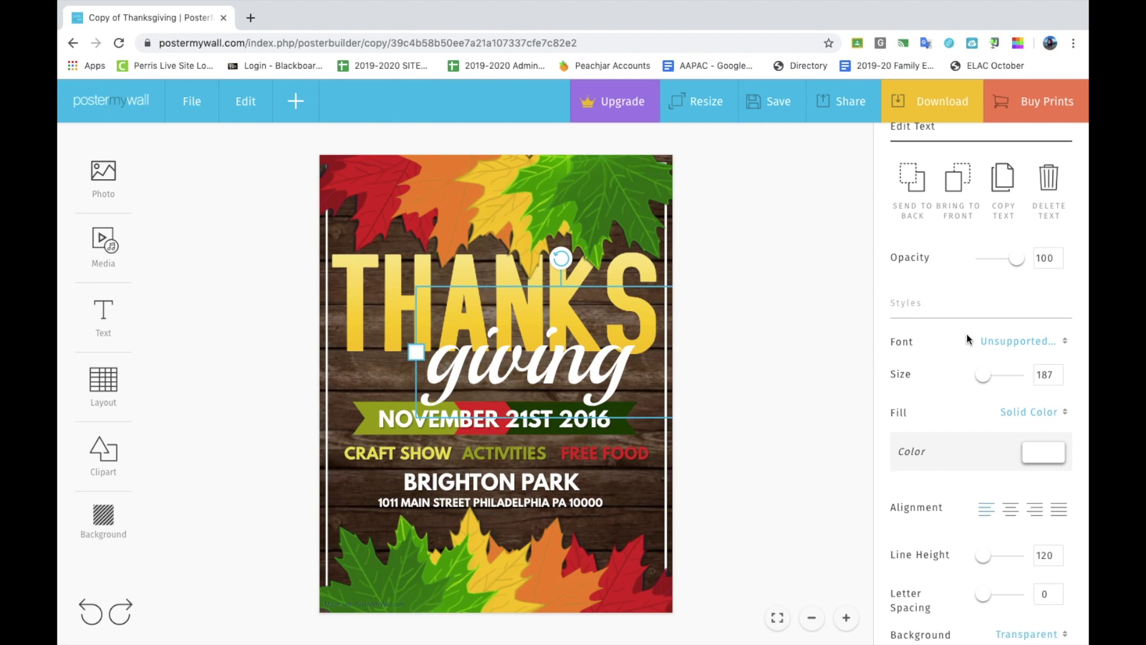
{"action": "left_click", "coordinate": [1044, 248]}
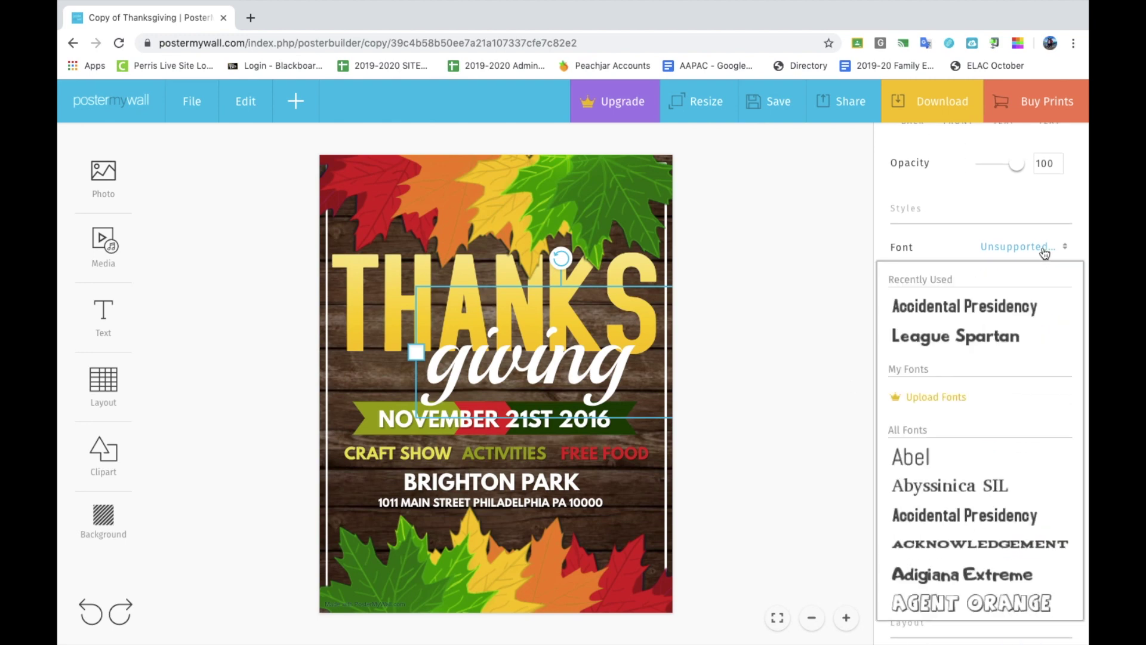
{"action": "scroll", "coordinate": [994, 426], "scroll_direction": "down", "scroll_amount": 5}
{"action": "scroll", "coordinate": [993, 427], "scroll_direction": "down", "scroll_amount": 5}
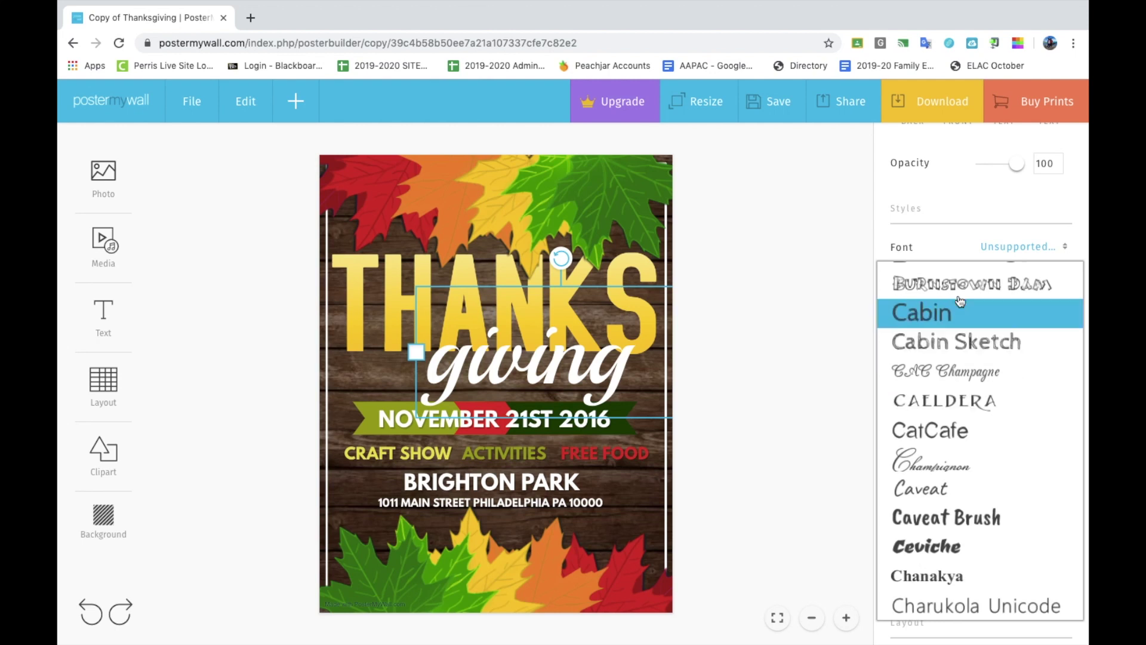
{"action": "left_click", "coordinate": [959, 250]}
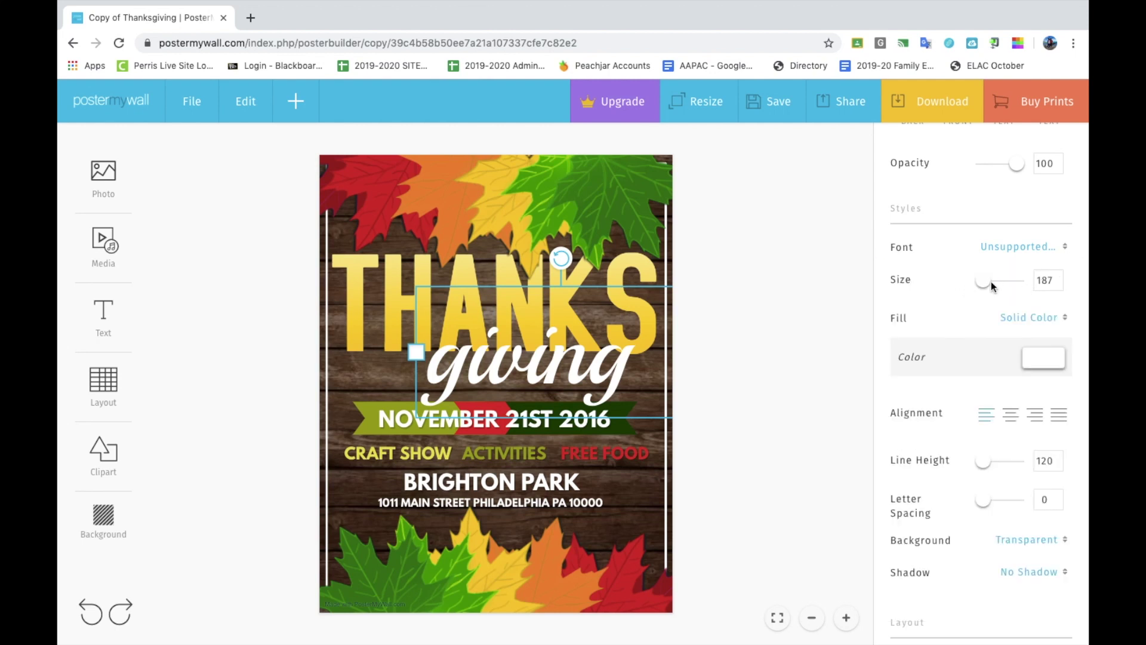
{"action": "left_click", "coordinate": [980, 286]}
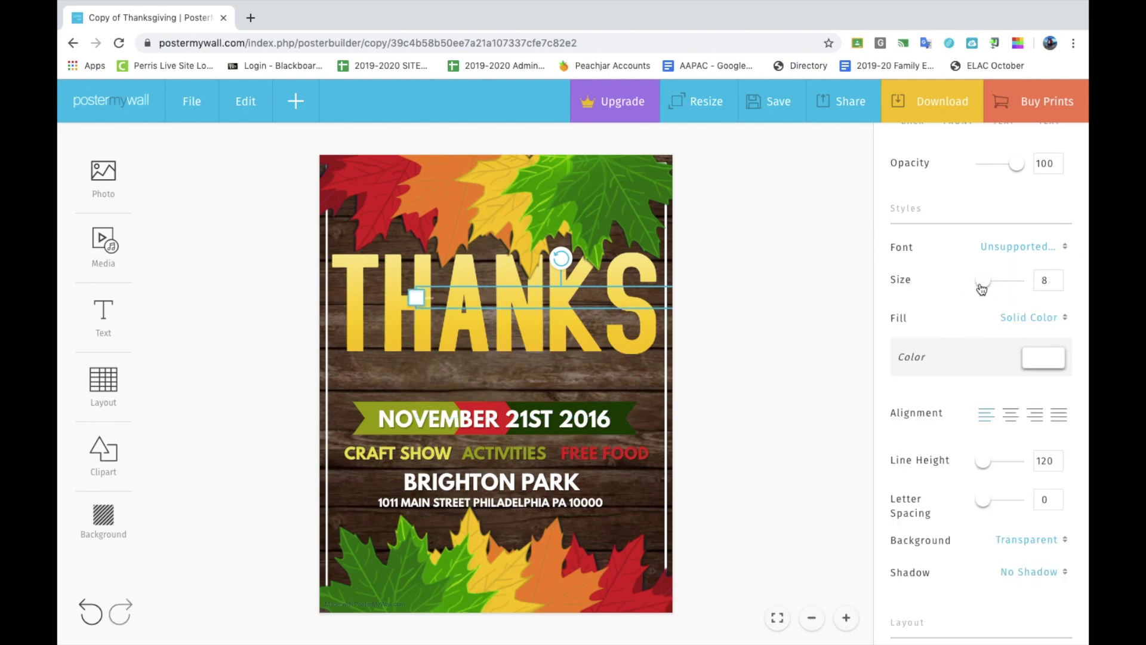
{"action": "left_click", "coordinate": [1039, 360]}
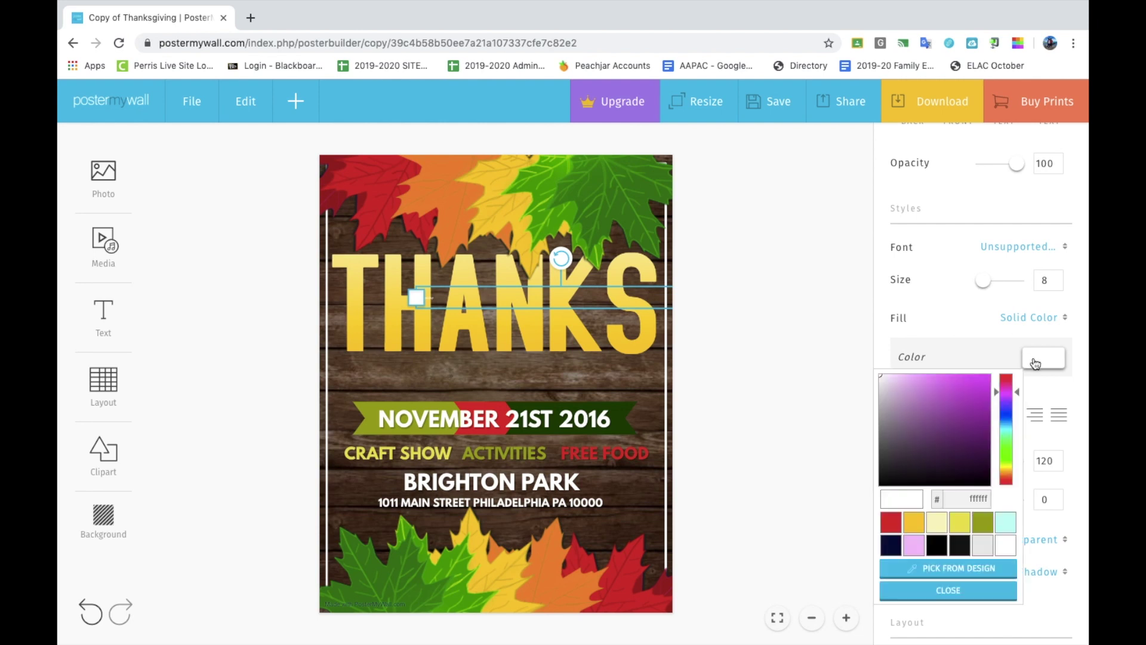
{"action": "left_click", "coordinate": [1043, 378]}
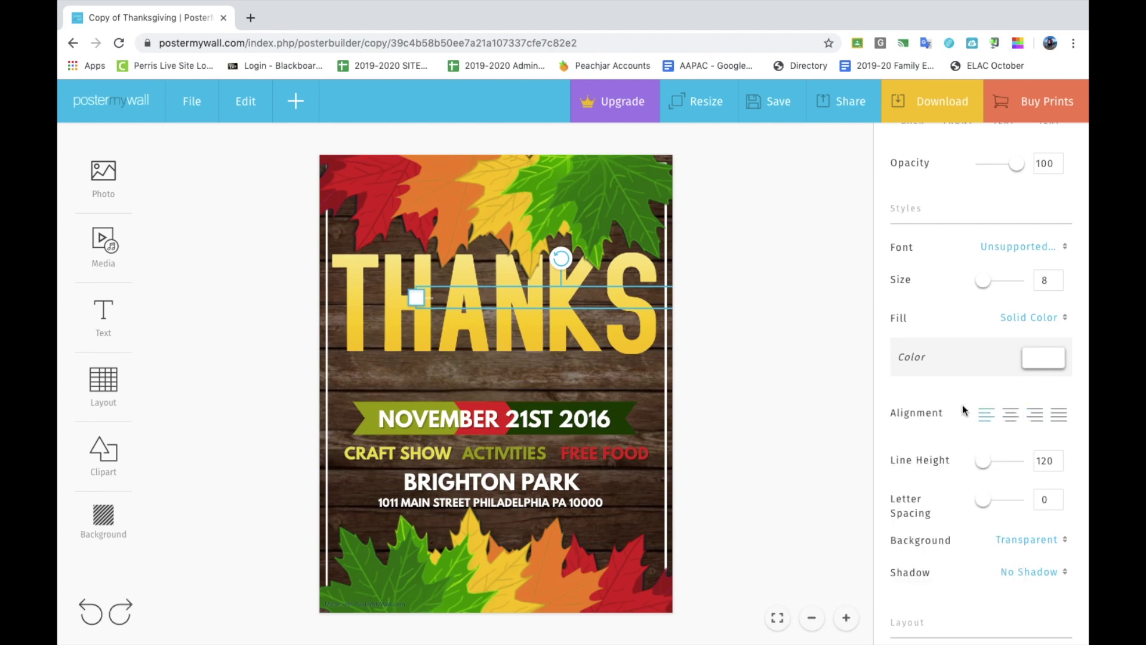
{"action": "left_click", "coordinate": [722, 360]}
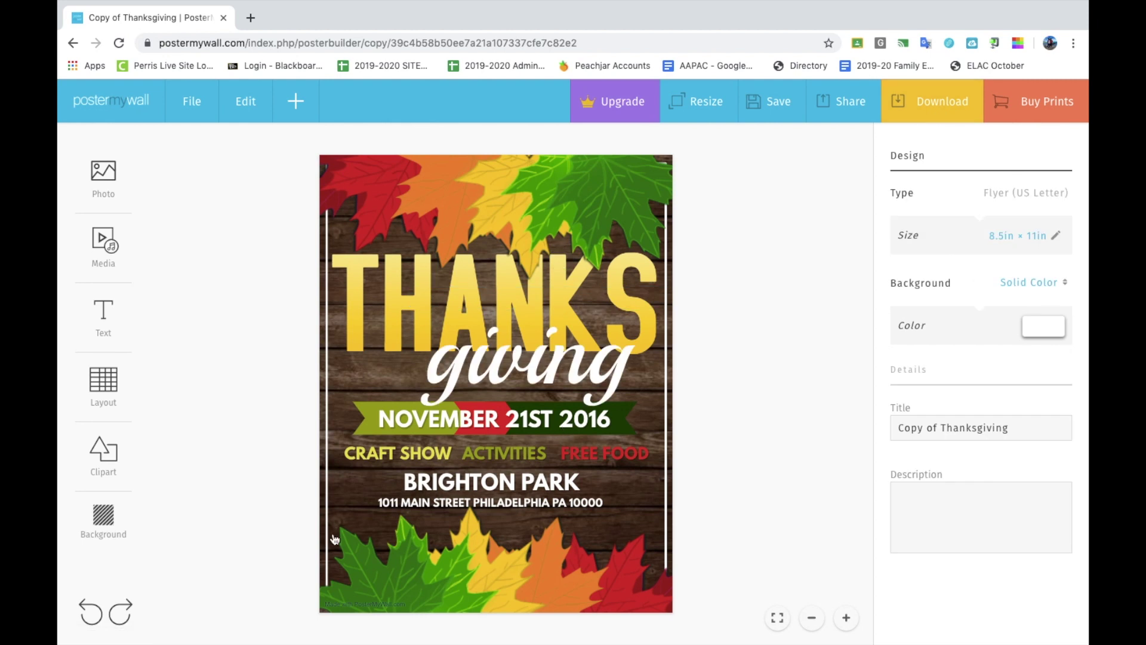
- Replace the THANKS headline word with COFFEE
{"action": "left_click", "coordinate": [430, 306]}
{"action": "left_click", "coordinate": [397, 299]}
{"action": "left_click", "coordinate": [373, 460]}
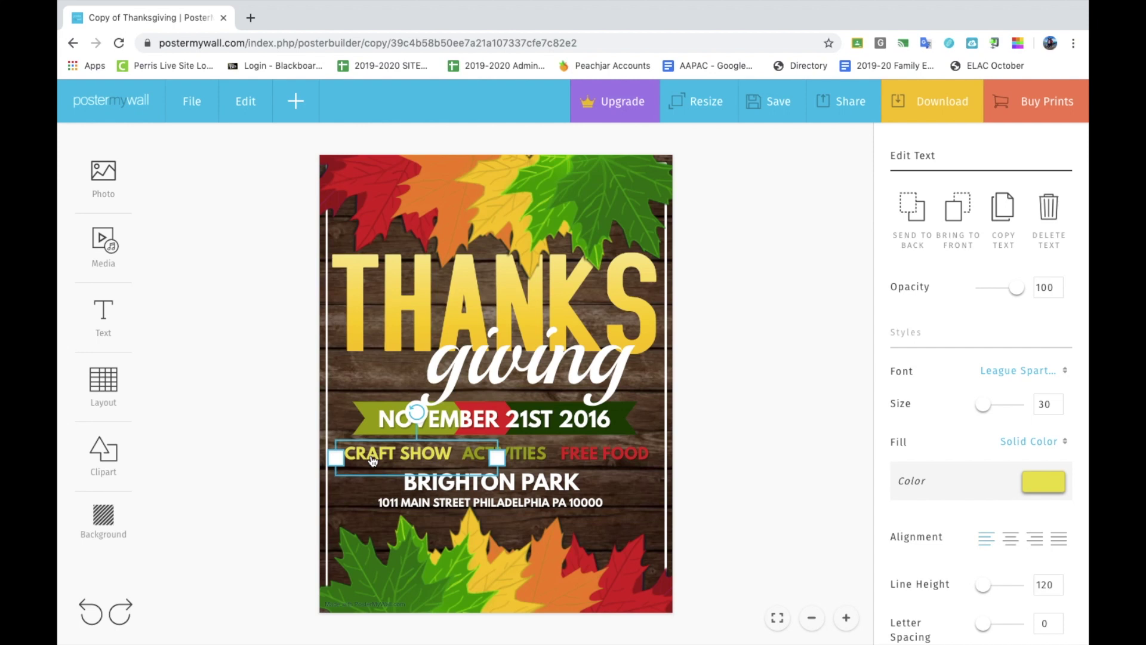
{"action": "left_click", "coordinate": [359, 356]}
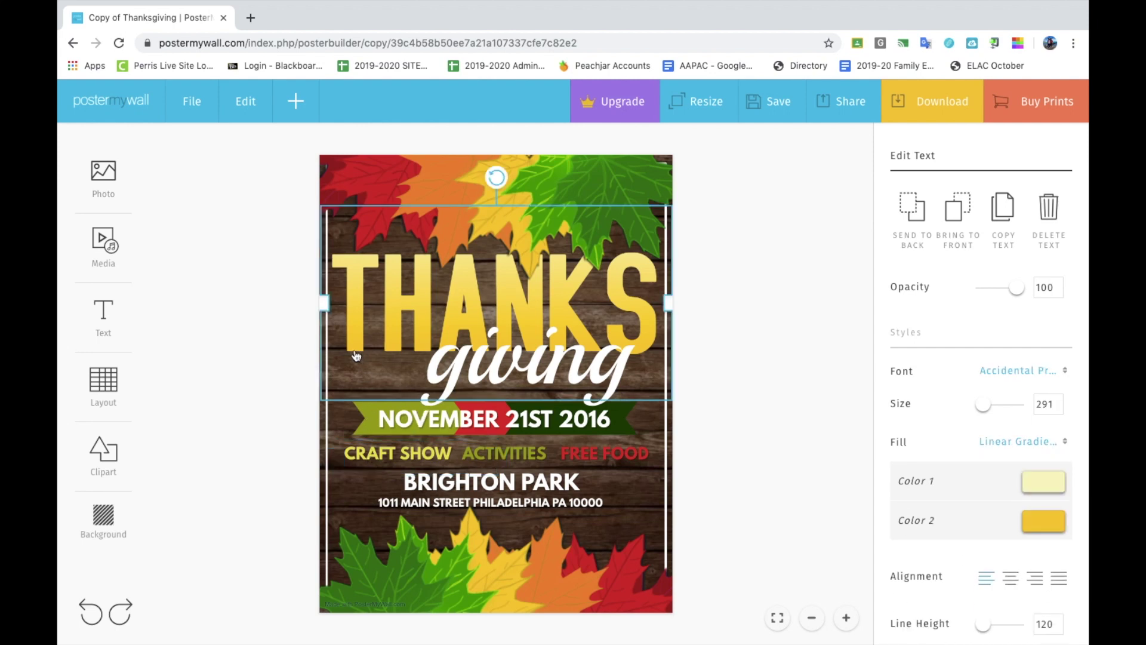
{"action": "left_click", "coordinate": [370, 333]}
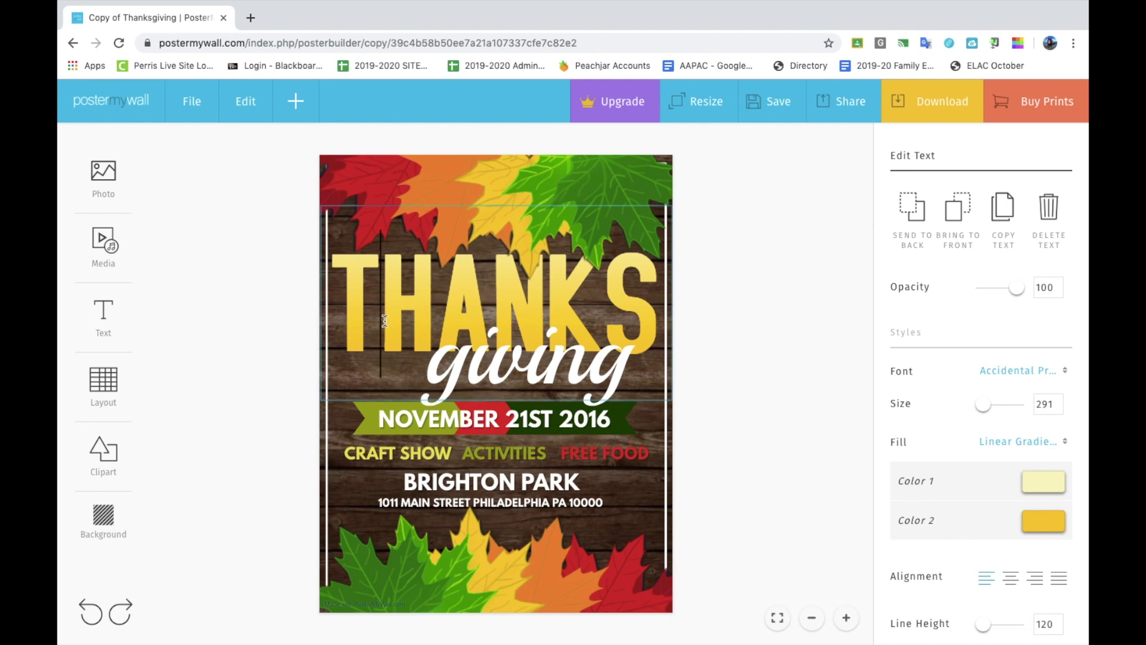
{"action": "key", "text": "ctrl+a"}
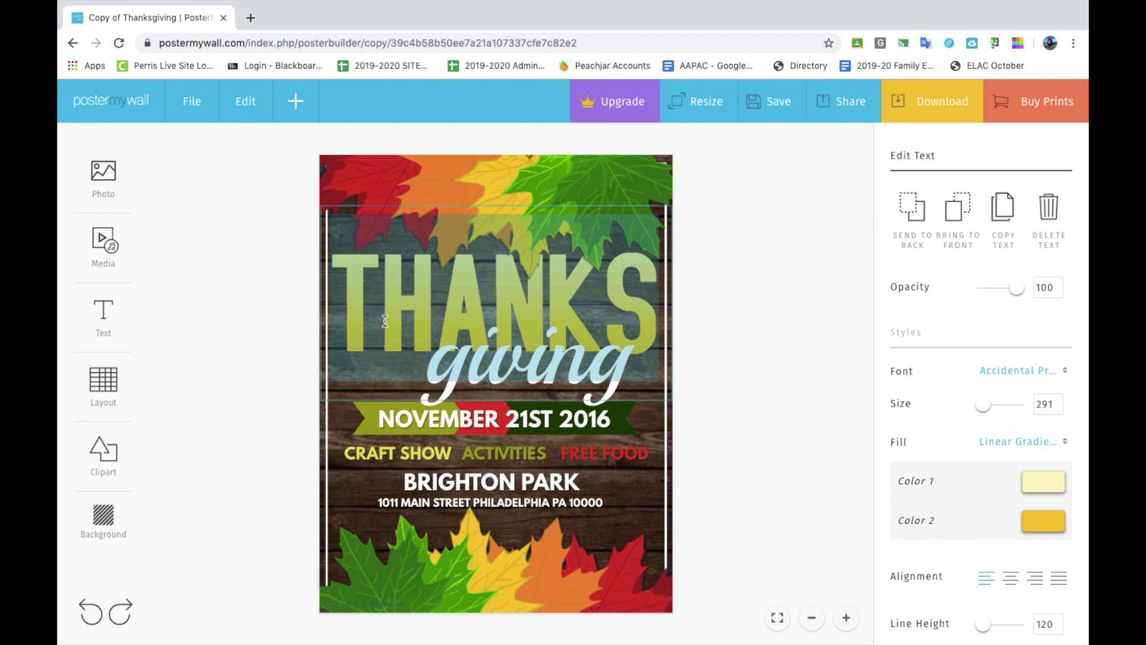
{"action": "type", "text": "COFFE"}
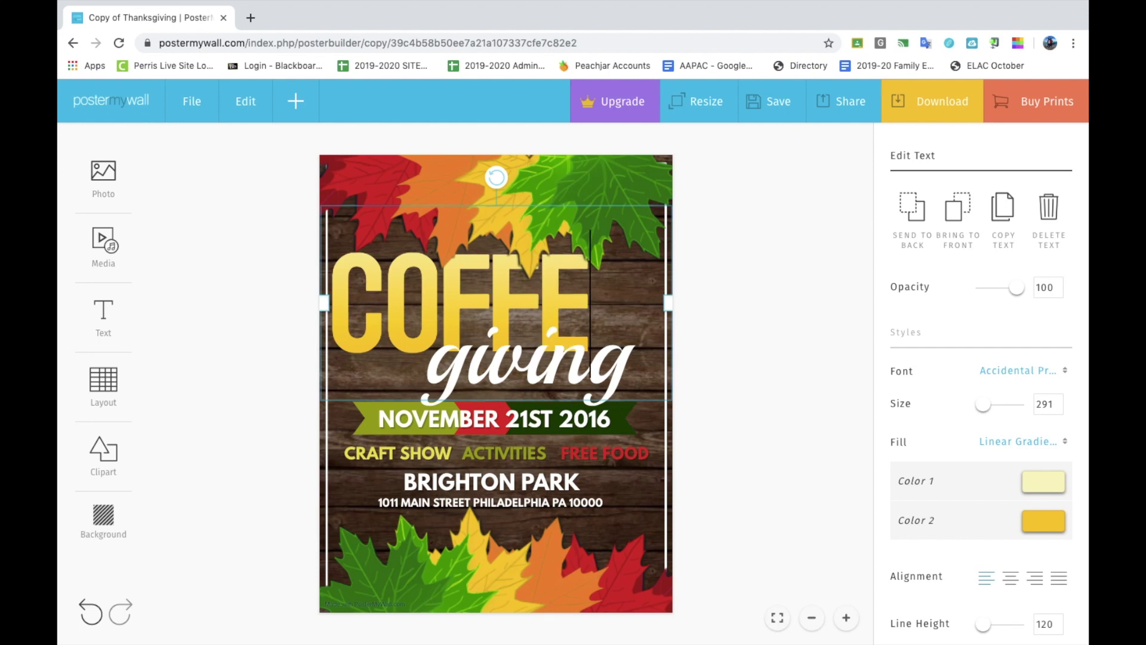
{"action": "type", "text": "E"}
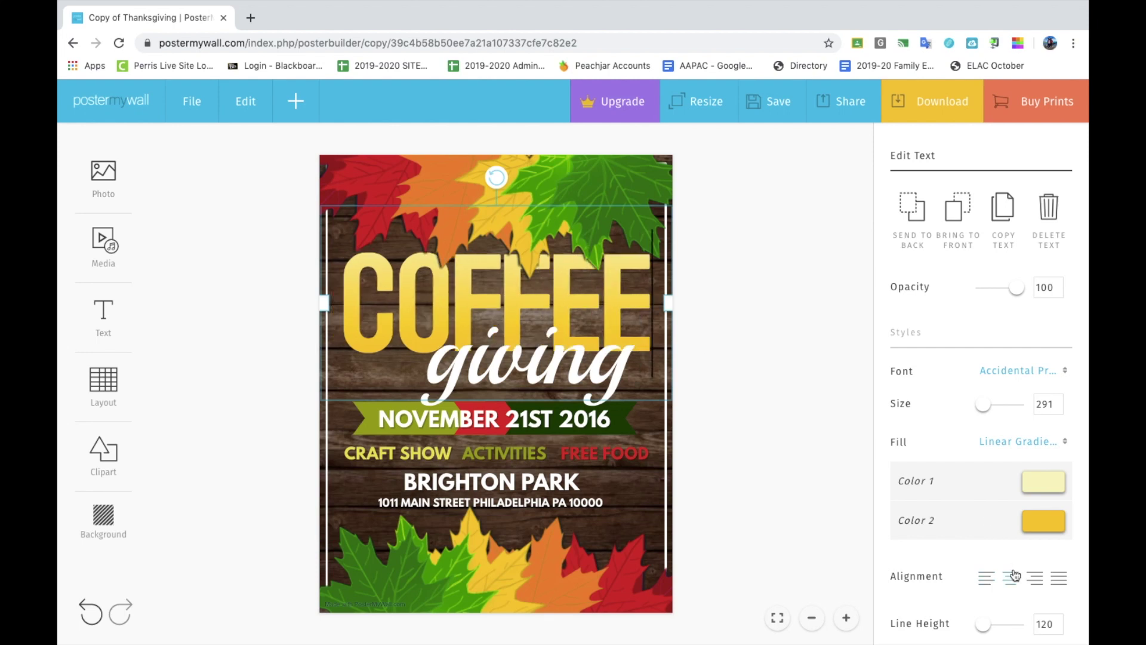
{"action": "left_click", "coordinate": [750, 340]}
- Shift the giving script to the right beneath COFFEE
{"action": "mouse_move", "coordinate": [554, 303]}
{"action": "left_mouse_down"}
{"action": "mouse_move", "coordinate": [542, 304]}
{"action": "mouse_move", "coordinate": [564, 304]}
{"action": "left_mouse_up"}
{"action": "left_click", "coordinate": [632, 287]}
{"action": "left_click", "coordinate": [786, 317]}
{"action": "left_click_drag", "start_coordinate": [615, 358], "coordinate": [643, 357]}
{"action": "left_click", "coordinate": [242, 628]}
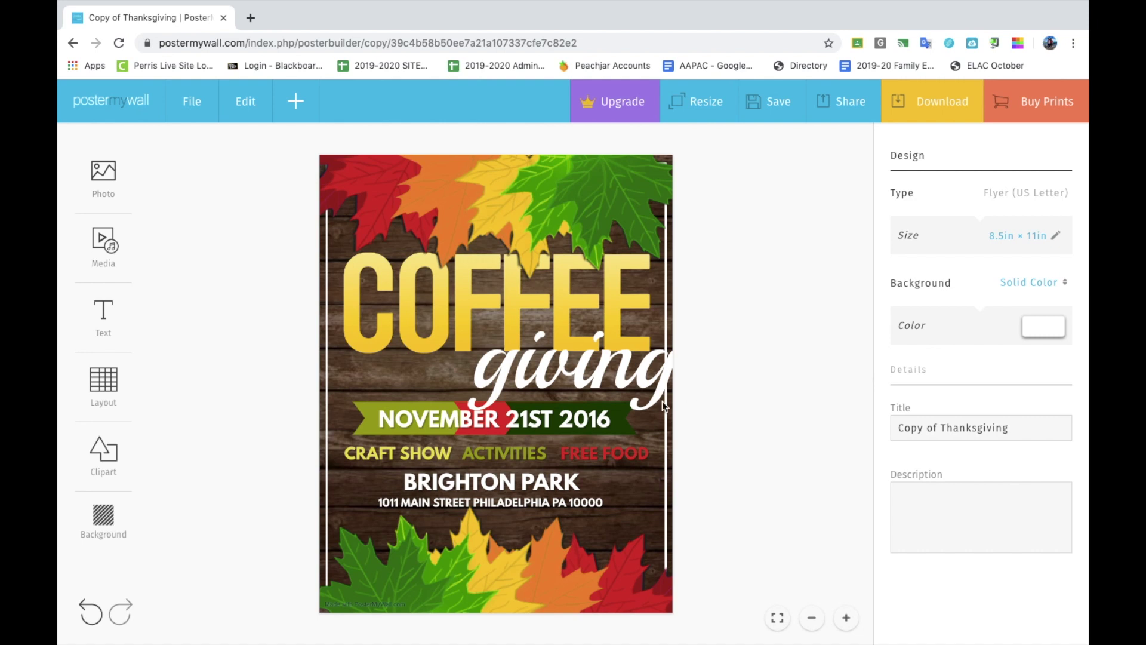
- Replace the giving script with Principal and set its size to 118
{"action": "left_click", "coordinate": [624, 387]}
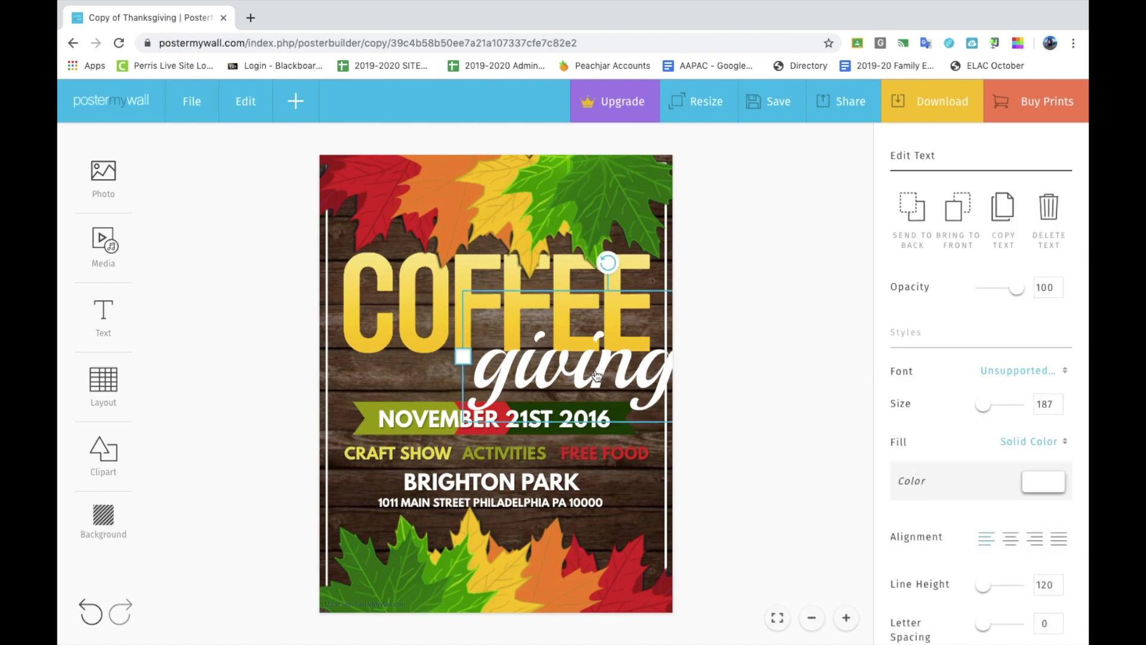
{"action": "double_click", "coordinate": [595, 370]}
{"action": "type", "text": "P"}
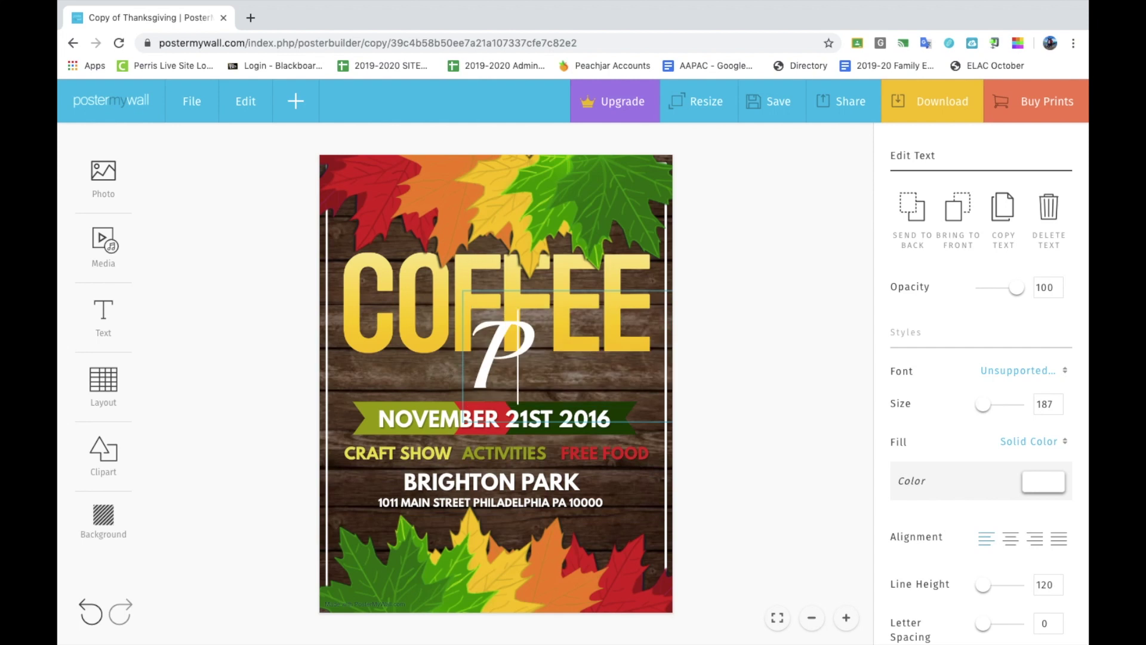
{"action": "type", "text": "rince"}
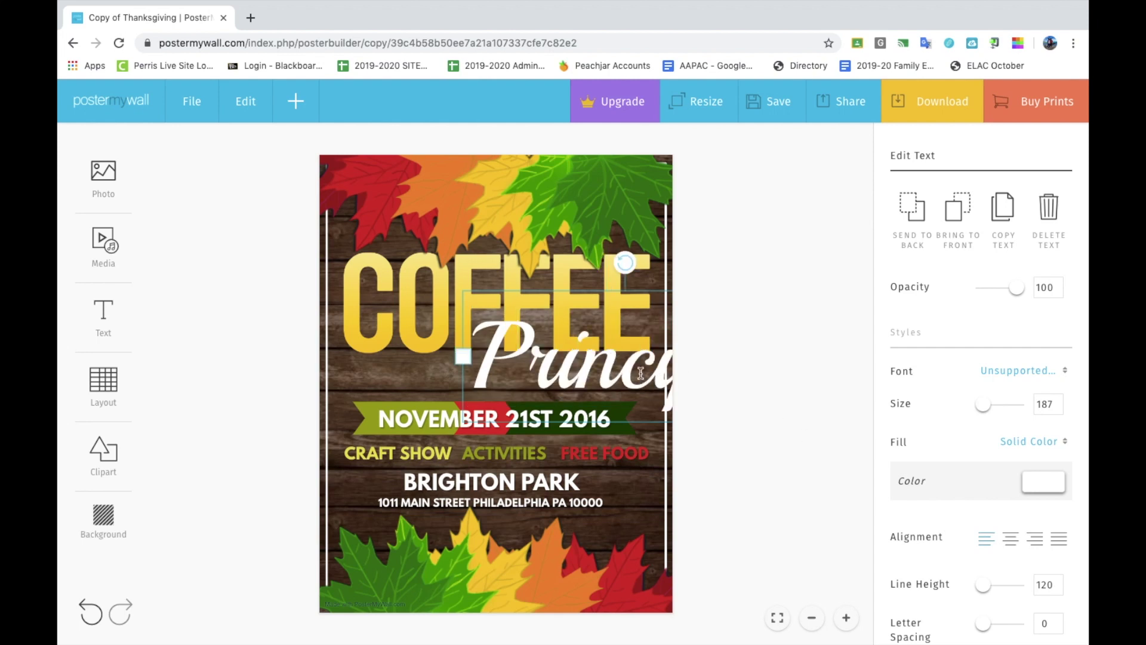
{"action": "left_click", "coordinate": [1059, 406]}
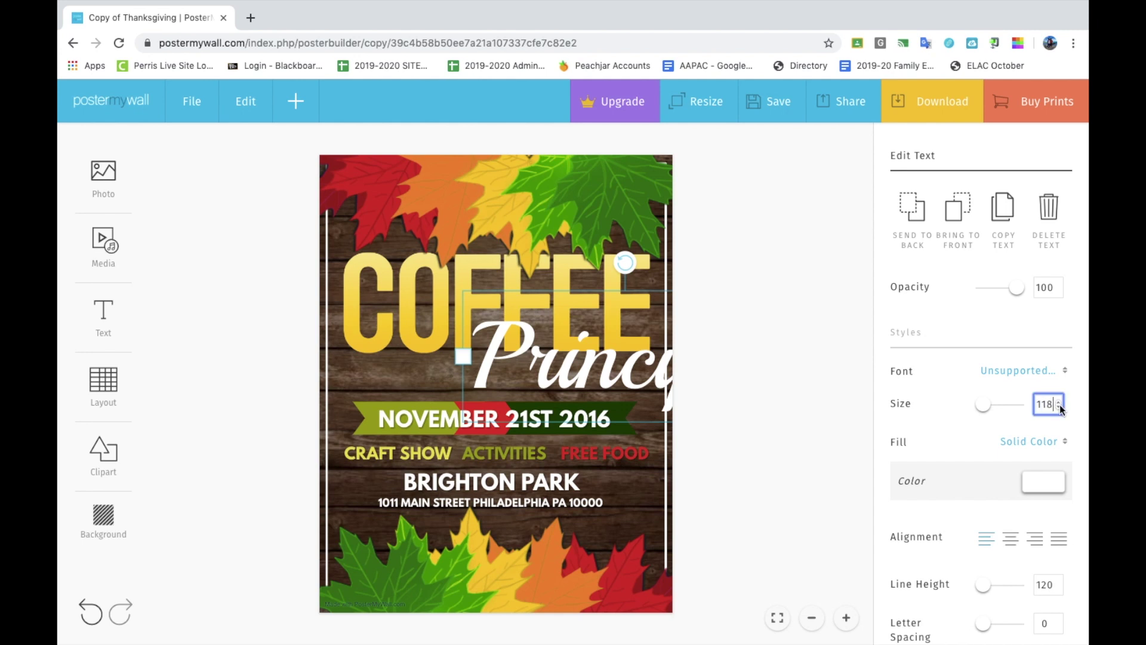
{"action": "key", "text": "Return"}
- Move Principal lower and slightly left, then select the NOVEMBER 21ST 2016 date
{"action": "left_click", "coordinate": [770, 353]}
{"action": "left_click_drag", "start_coordinate": [609, 342], "coordinate": [598, 373]}
{"action": "left_click", "coordinate": [242, 208]}
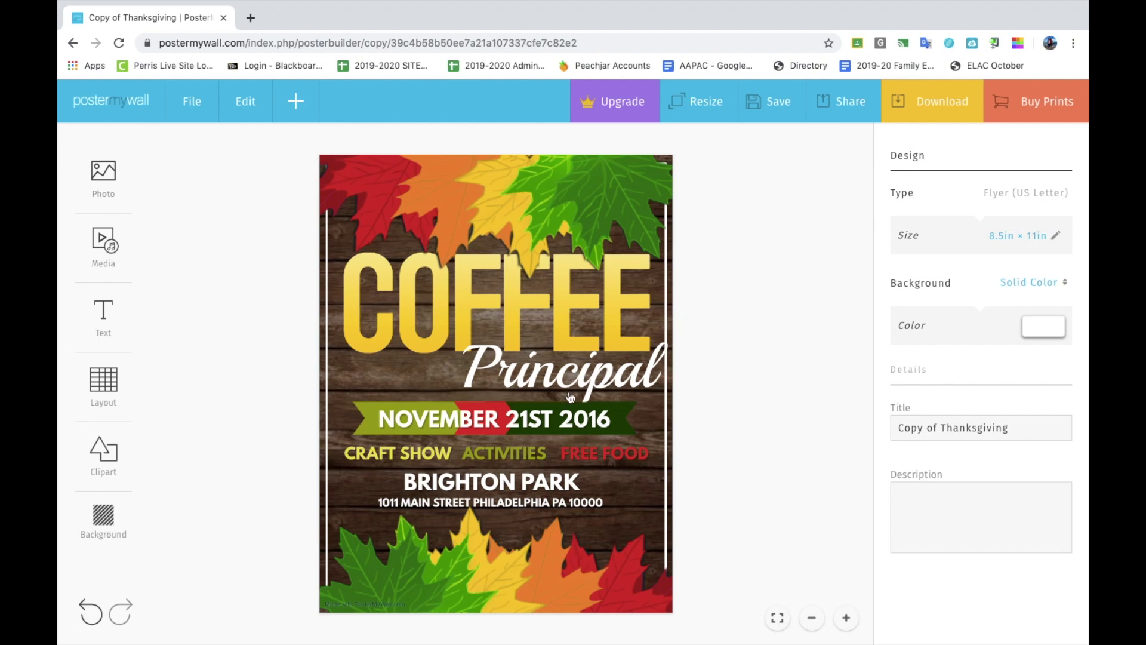
{"action": "left_click", "coordinate": [512, 425]}
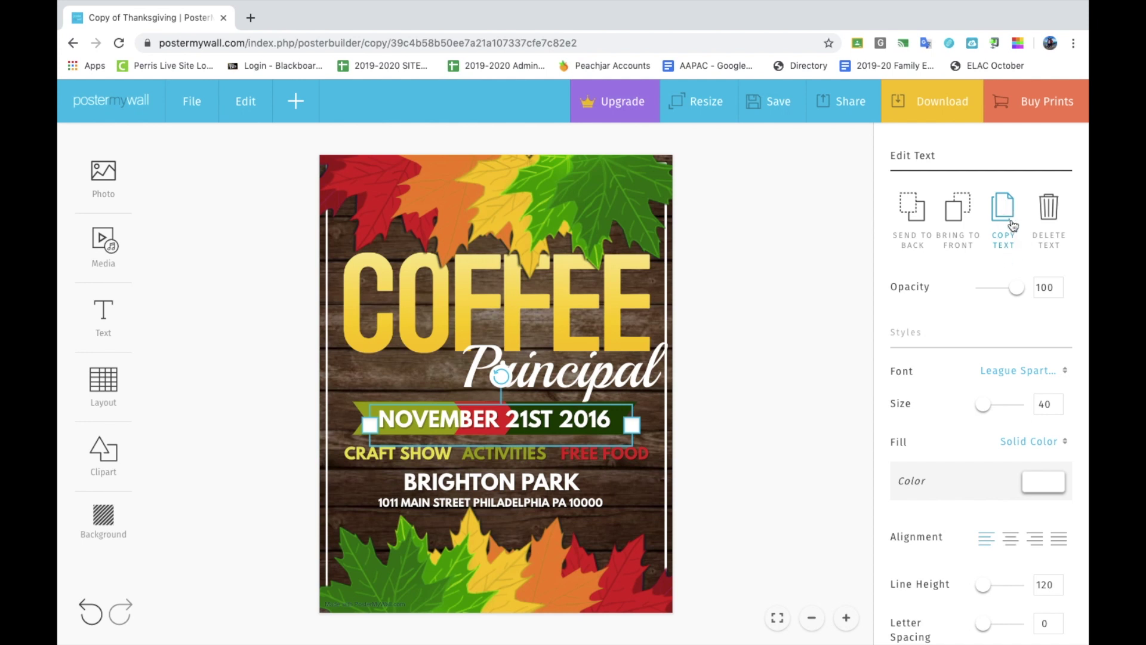
- Duplicate the yellow CRAFT SHOW text and move the copy up beside Principal
{"action": "left_click", "coordinate": [626, 458]}
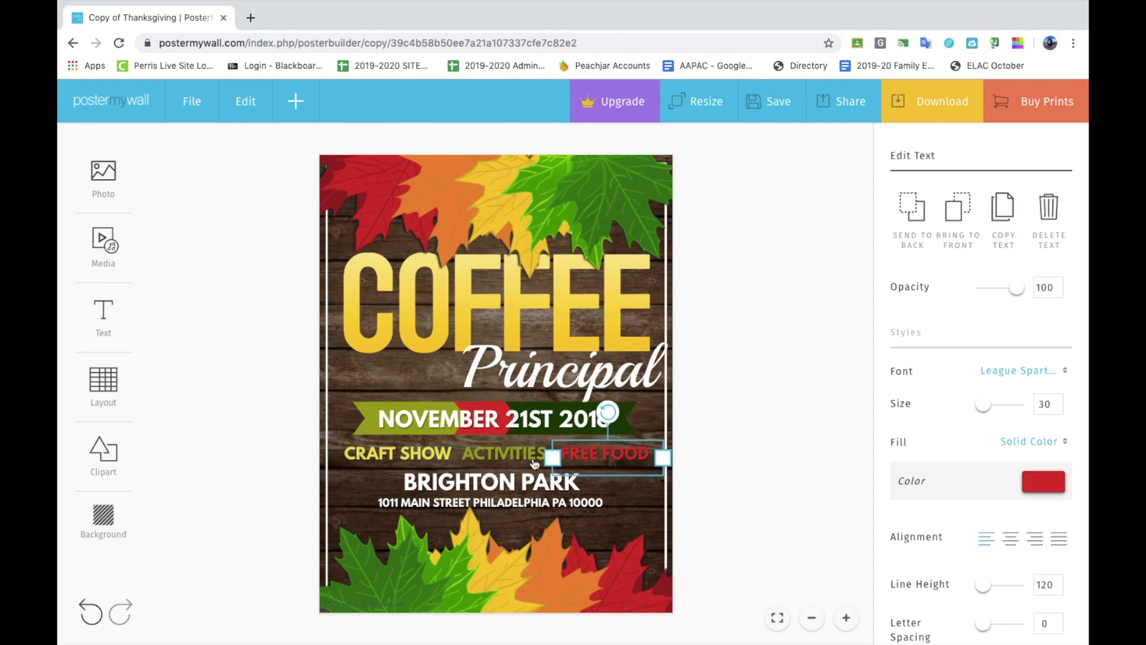
{"action": "left_click", "coordinate": [535, 464]}
{"action": "left_click", "coordinate": [423, 461]}
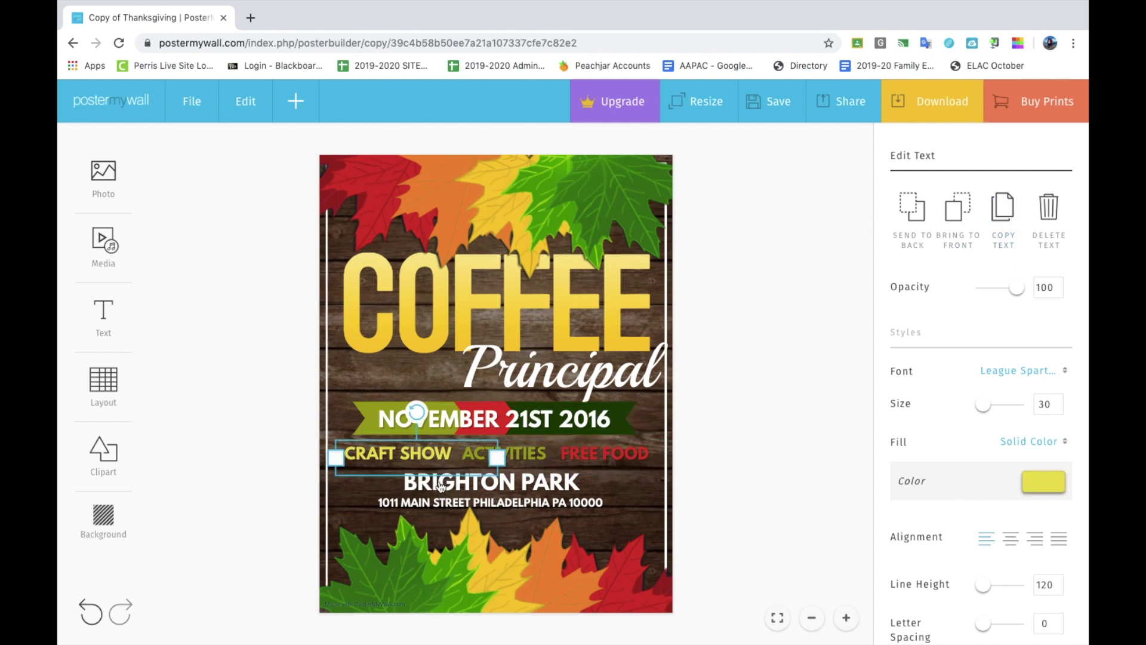
{"action": "left_click", "coordinate": [434, 485]}
{"action": "left_click", "coordinate": [371, 462]}
{"action": "left_click", "coordinate": [1003, 208]}
{"action": "left_click_drag", "start_coordinate": [417, 458], "coordinate": [405, 371]}
- Retype the copy as WITH THE at size 40, centred, just left of Principal
{"action": "double_click", "coordinate": [403, 371]}
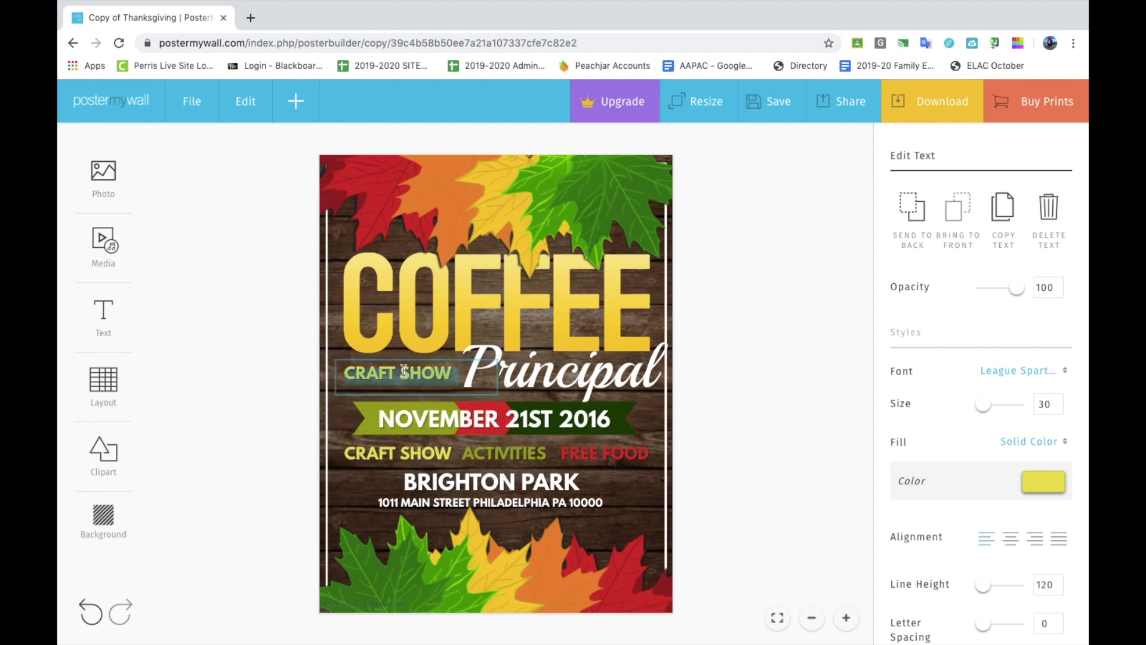
{"action": "type", "text": "WOT"}
{"action": "key", "text": "BackSpace"}
{"action": "key", "text": "BackSpace"}
{"action": "type", "text": "ITH THE"}
{"action": "left_click", "coordinate": [1058, 404]}
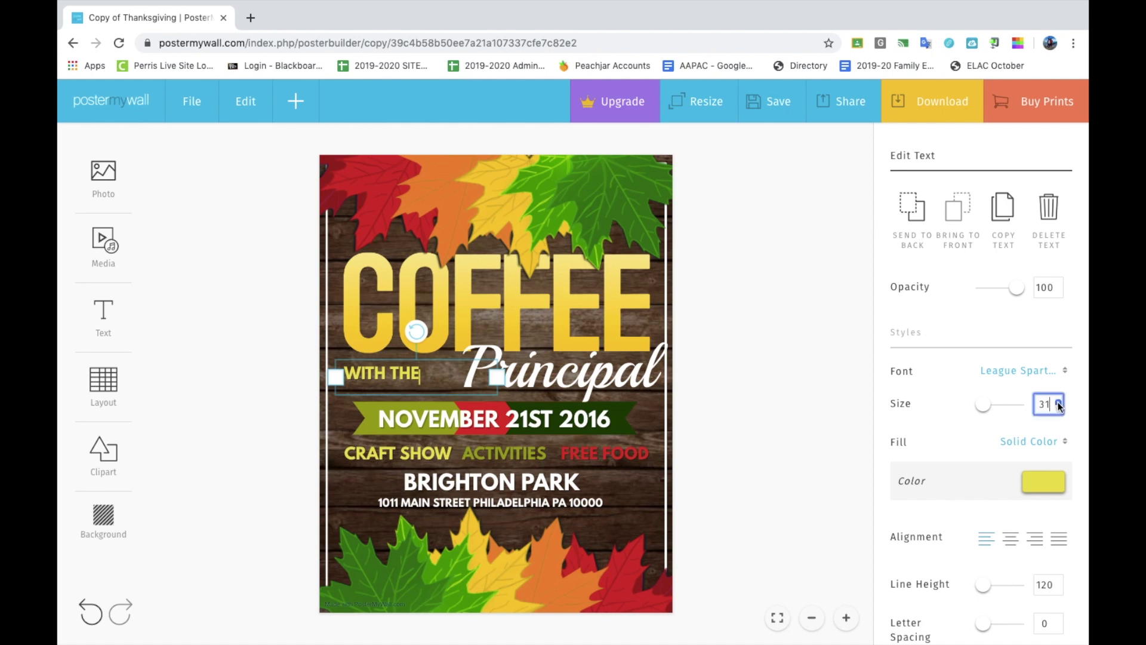
{"action": "left_click", "coordinate": [1058, 404]}
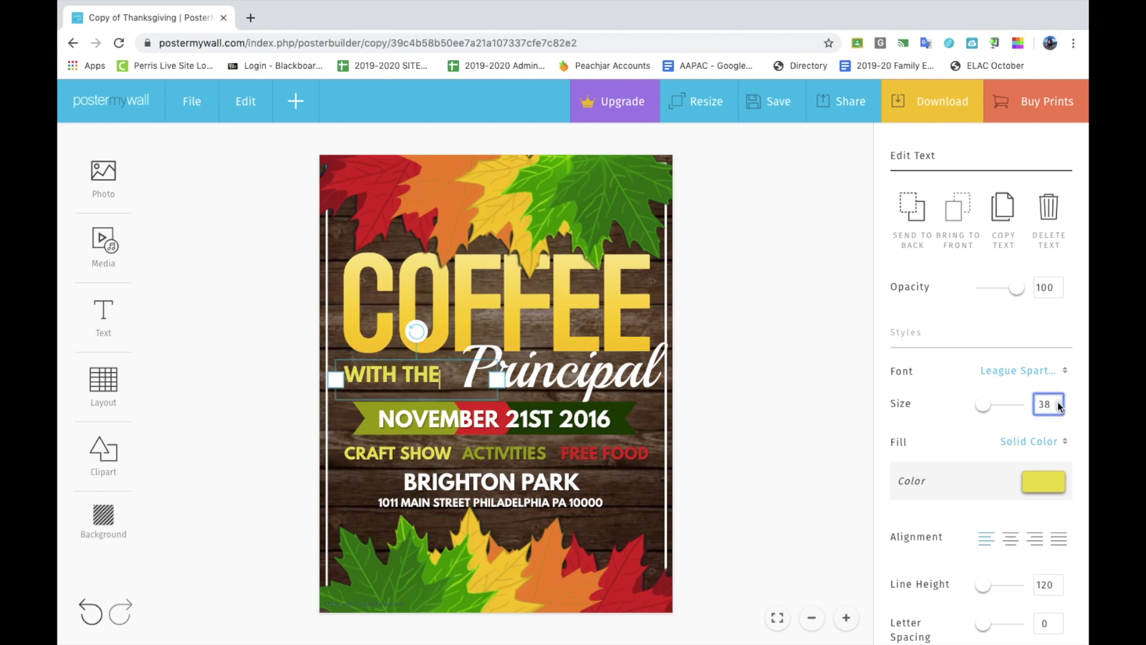
{"action": "left_click", "coordinate": [1010, 538]}
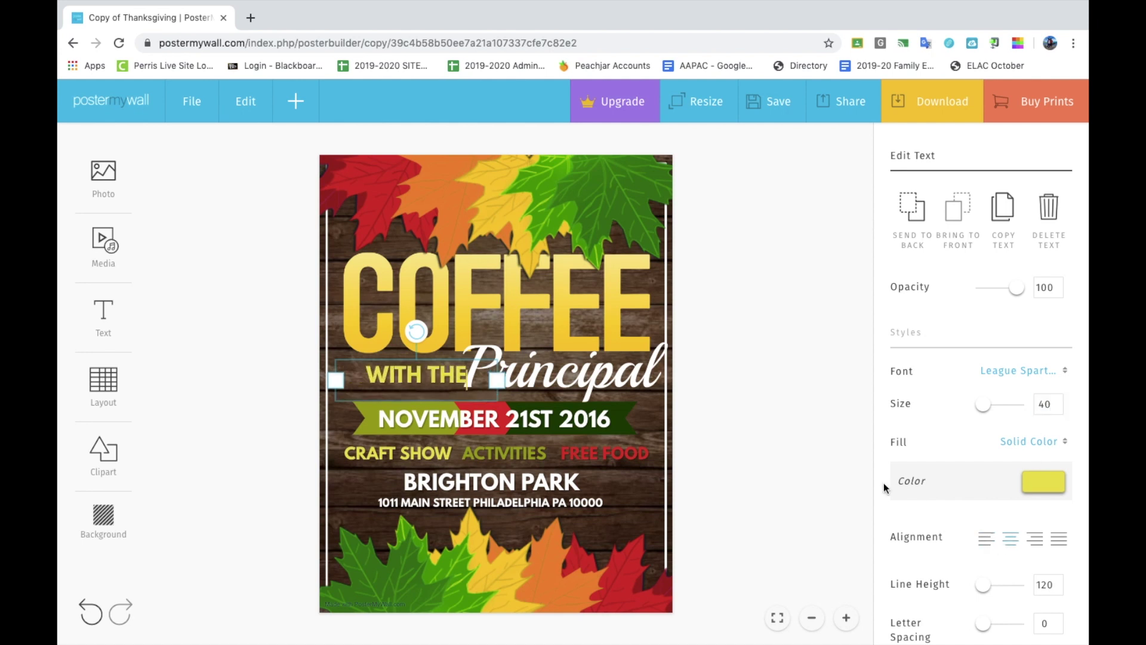
{"action": "left_click", "coordinate": [762, 382]}
{"action": "left_click_drag", "start_coordinate": [412, 377], "coordinate": [394, 378]}
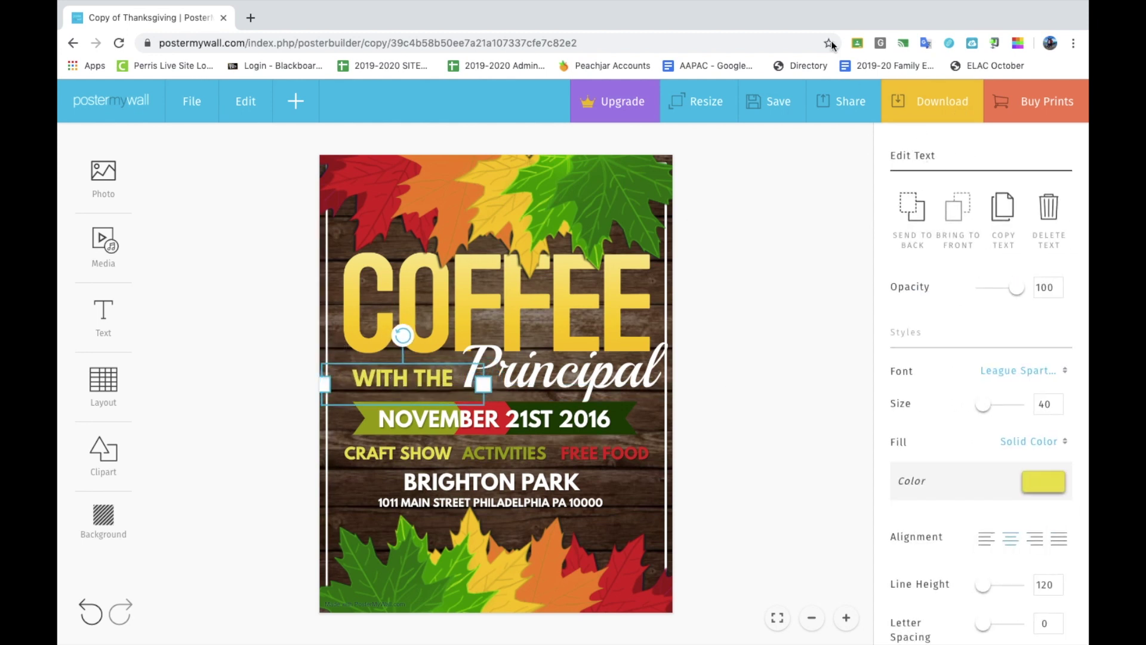
{"action": "key", "text": "Escape"}
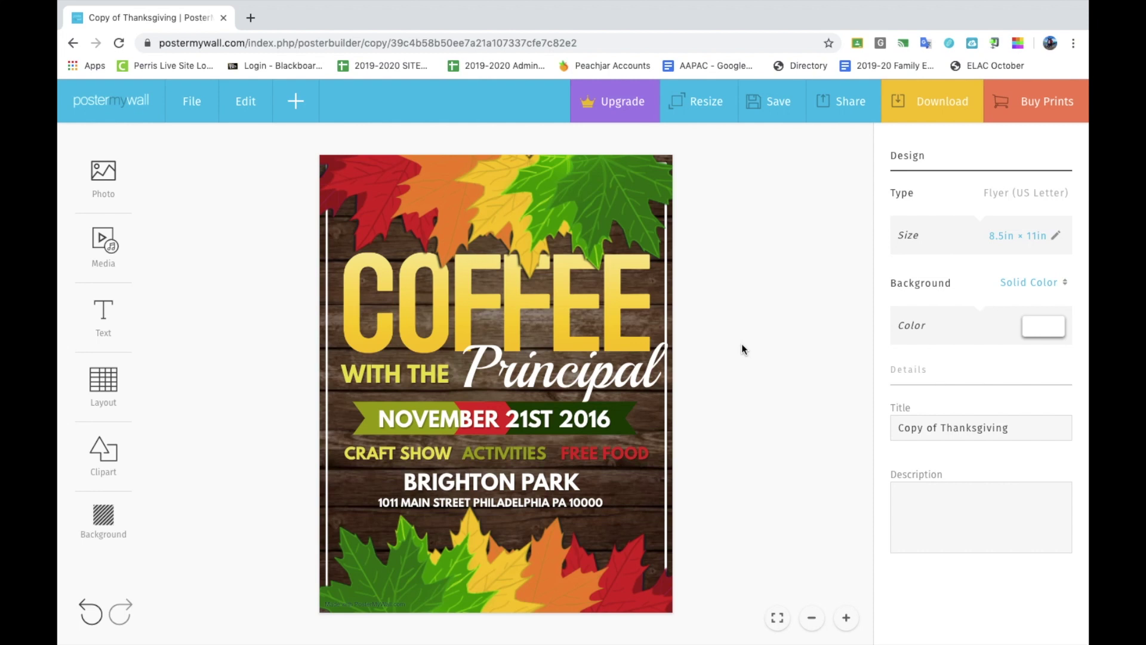
- Change the date to Wednesday November 11, widened and centred on its ribbon
{"action": "left_click", "coordinate": [562, 423]}
{"action": "left_click", "coordinate": [562, 422]}
{"action": "triple_click", "coordinate": [562, 420]}
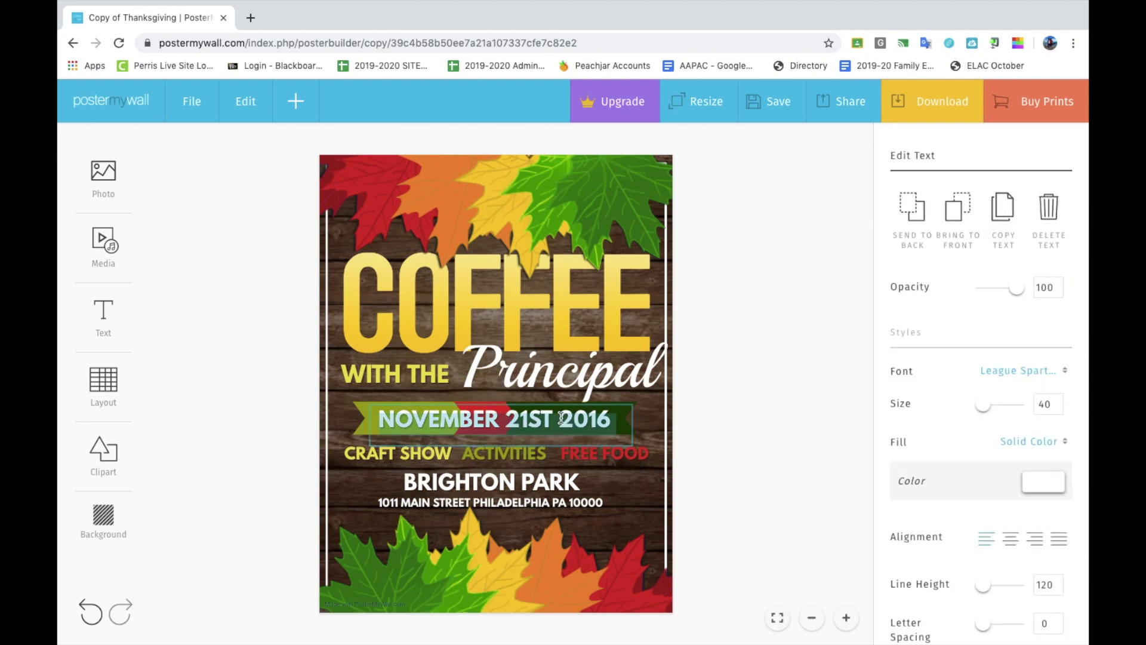
{"action": "type", "text": "Wednesday November"}
{"action": "key", "text": "Return"}
{"action": "type", "text": "11"}
{"action": "left_click_drag", "start_coordinate": [635, 434], "coordinate": [655, 423]}
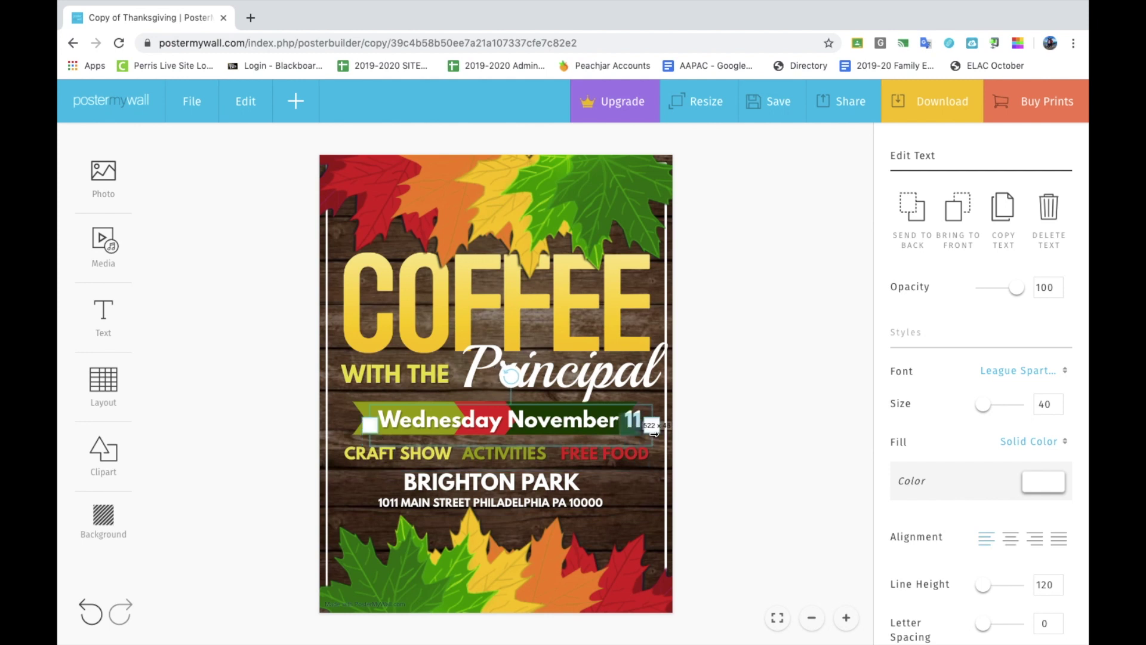
{"action": "left_click", "coordinate": [734, 429]}
{"action": "left_click_drag", "start_coordinate": [581, 416], "coordinate": [563, 415]}
{"action": "left_click", "coordinate": [510, 460]}
- Replace CRAFT SHOW with English 10:00am, delete ACTIVITIES, and turn FREE FOOD into Spanish 11:00am
{"action": "left_click", "coordinate": [416, 458]}
{"action": "left_click", "coordinate": [410, 452]}
{"action": "type", "text": "English 10:00a"}
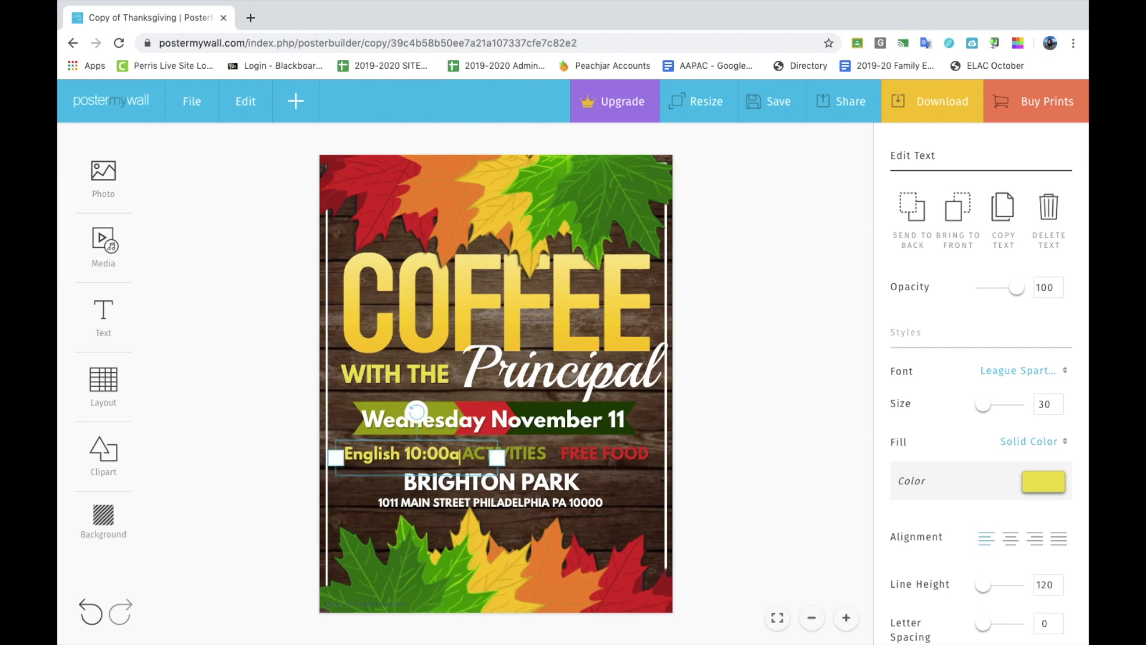
{"action": "type", "text": "m"}
{"action": "left_click", "coordinate": [522, 458]}
{"action": "key", "text": "Delete"}
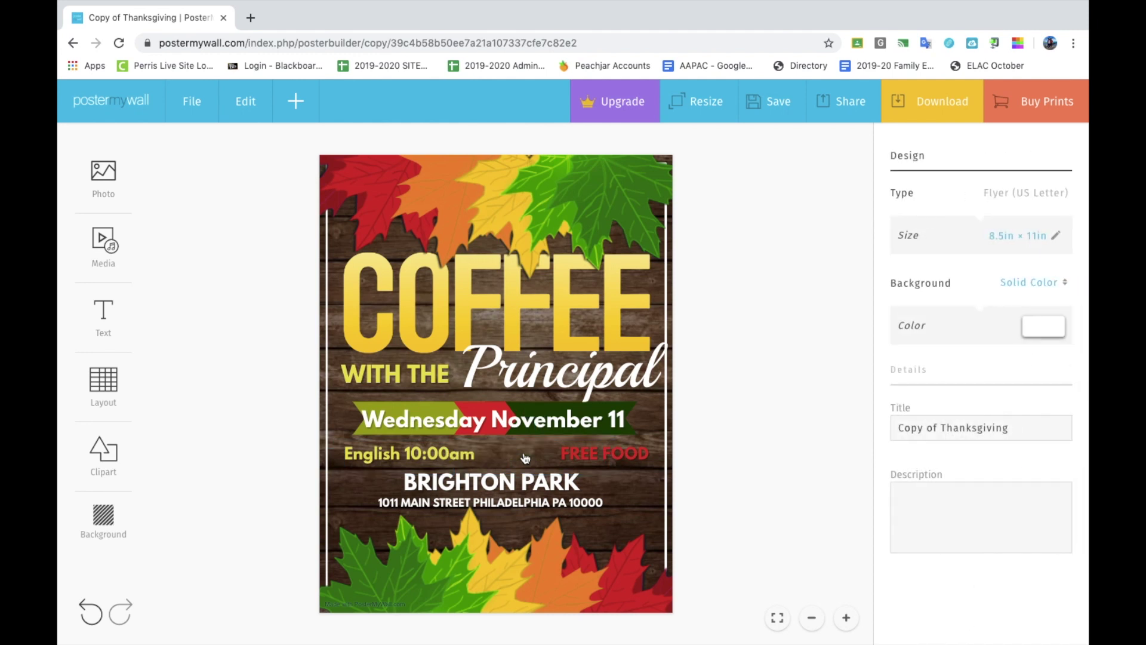
{"action": "double_click", "coordinate": [627, 441]}
{"action": "type", "text": "Spanish"}
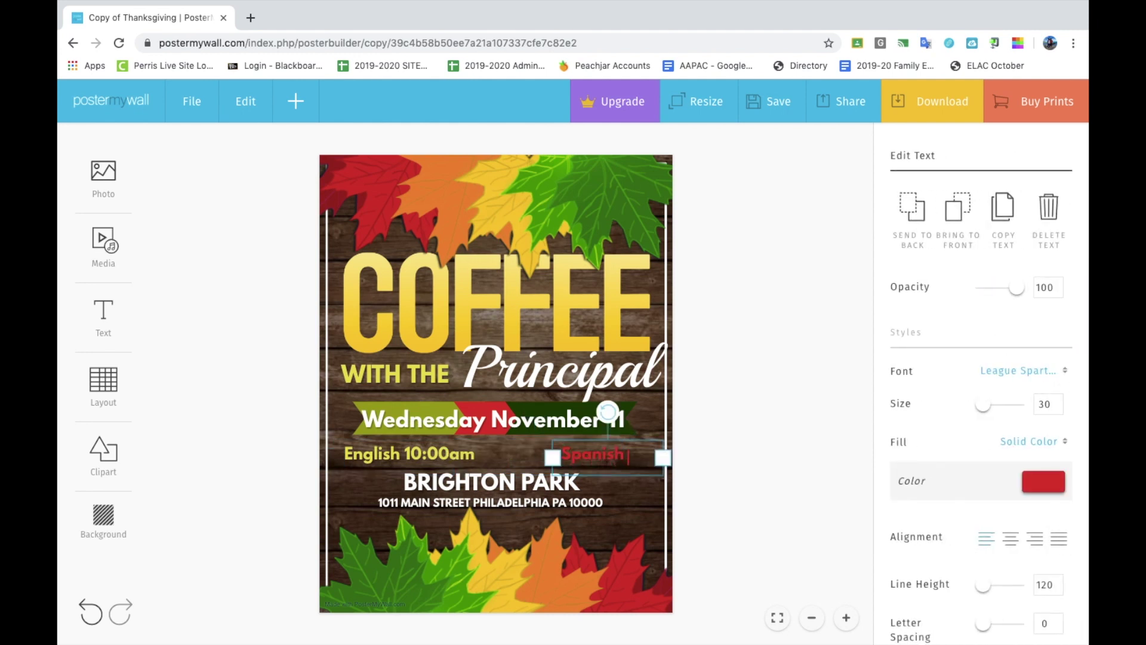
{"action": "type", "text": " 11:00a"}
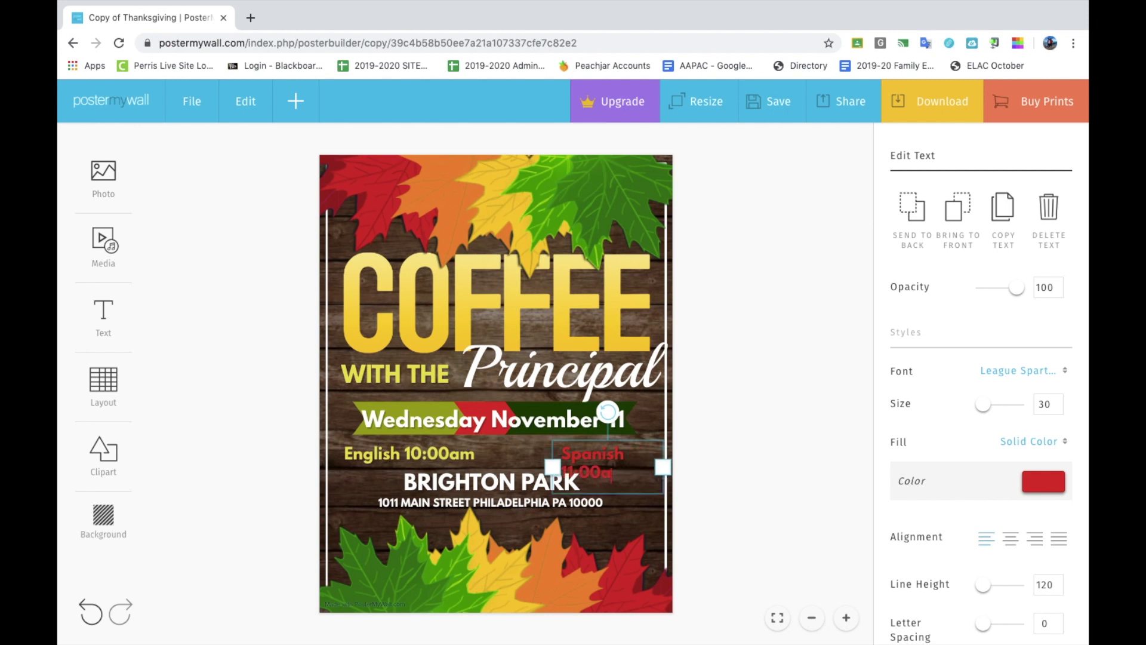
{"action": "left_click_drag", "start_coordinate": [549, 463], "coordinate": [511, 463]}
{"action": "left_click", "coordinate": [729, 428]}
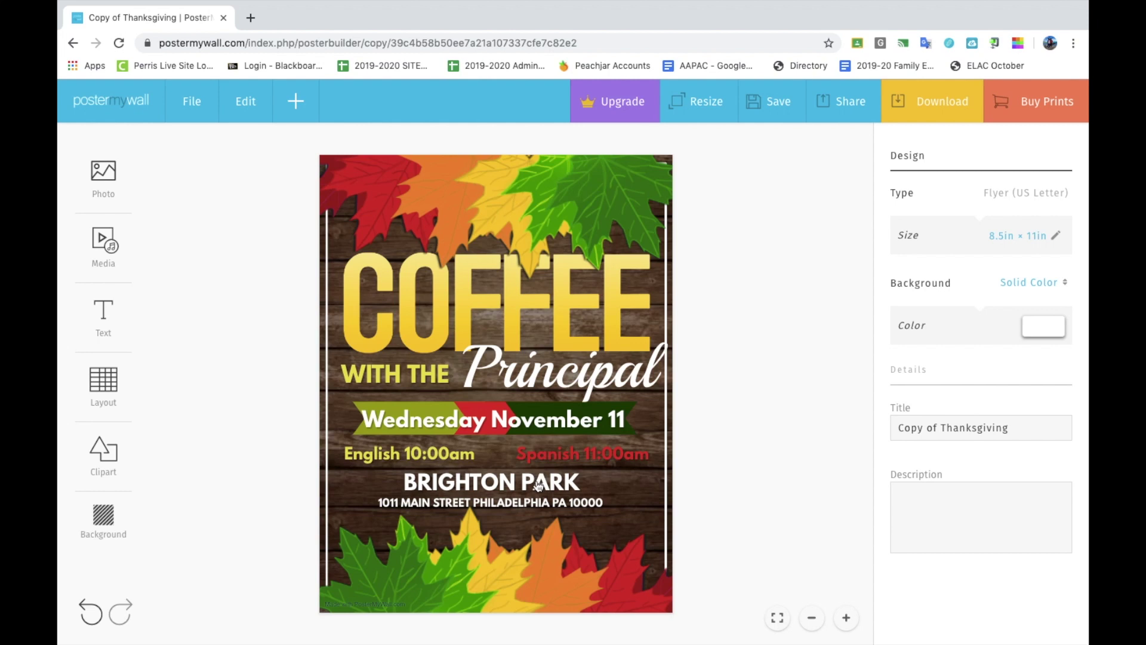
- Rename BRIGHTON PARK to Perris High School, widened to fit one line
{"action": "left_click", "coordinate": [538, 486]}
{"action": "left_click", "coordinate": [536, 481]}
{"action": "type", "text": "P"}
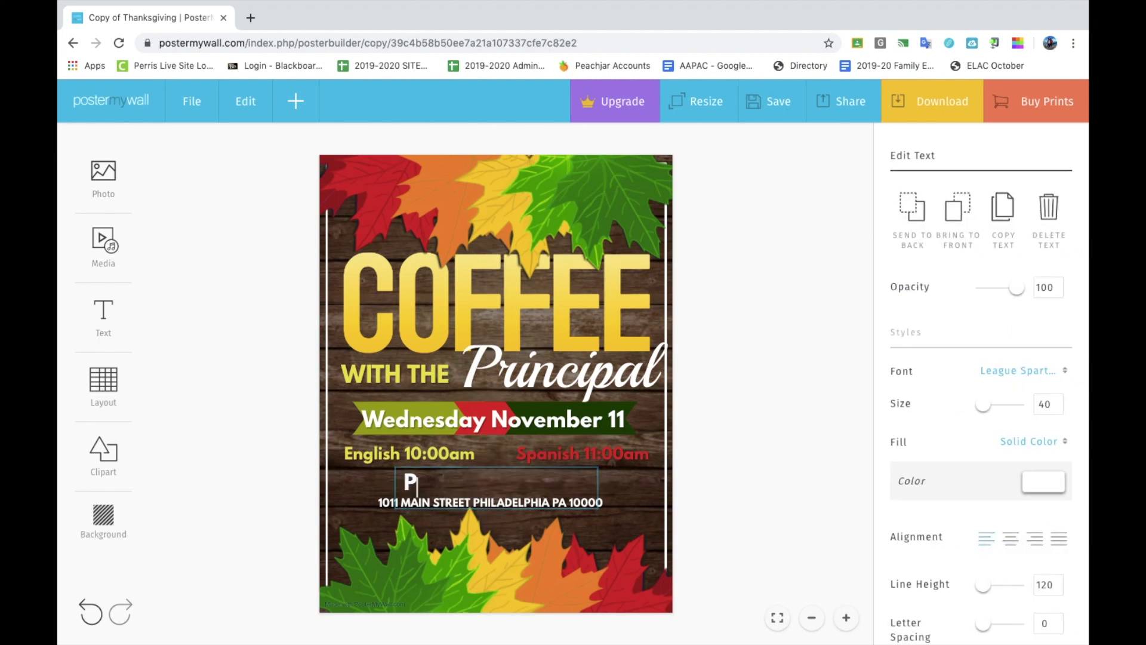
{"action": "type", "text": "erris High School"}
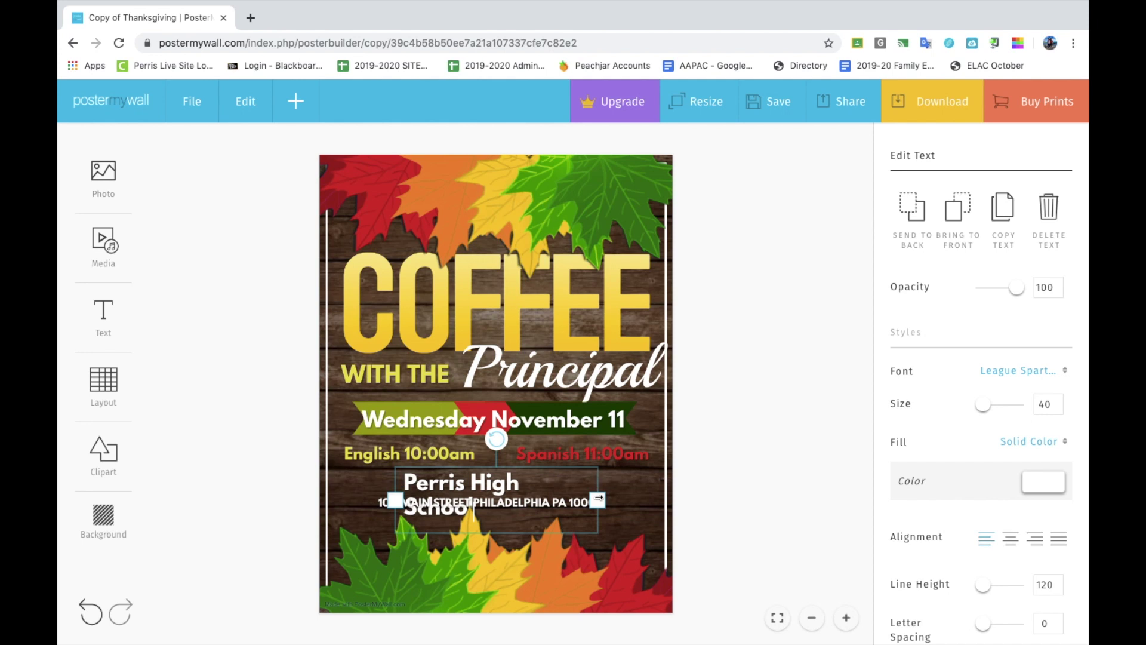
{"action": "left_click_drag", "start_coordinate": [598, 498], "coordinate": [630, 495]}
{"action": "left_click", "coordinate": [558, 499]}
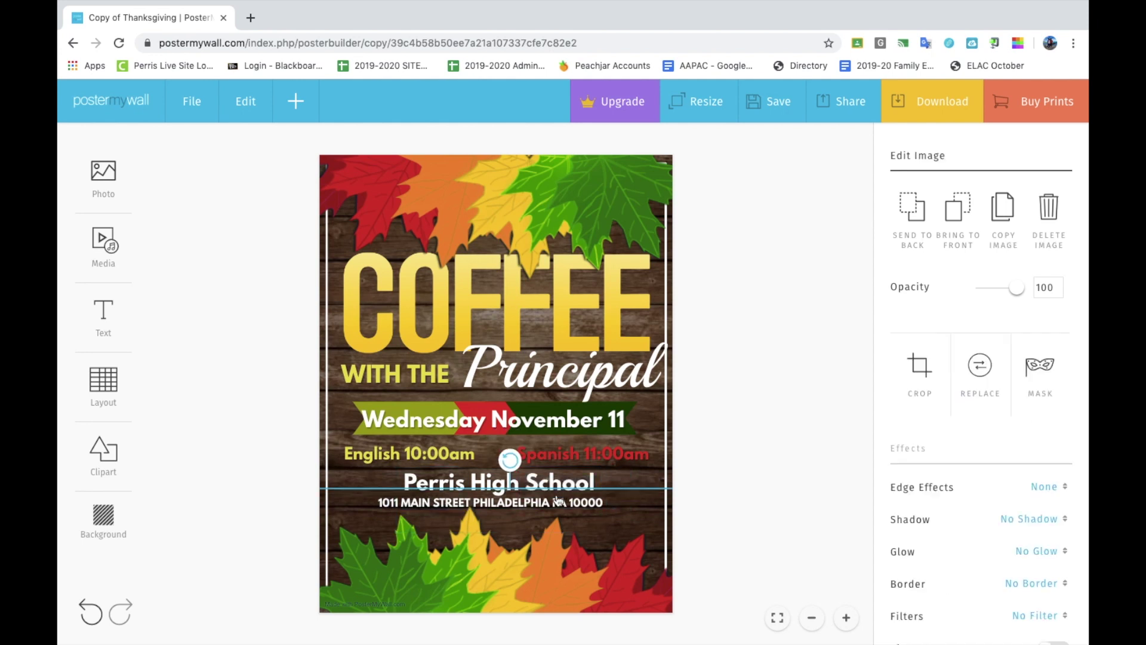
- Replace the address line with the school's street address and centre it
{"action": "left_click", "coordinate": [548, 503]}
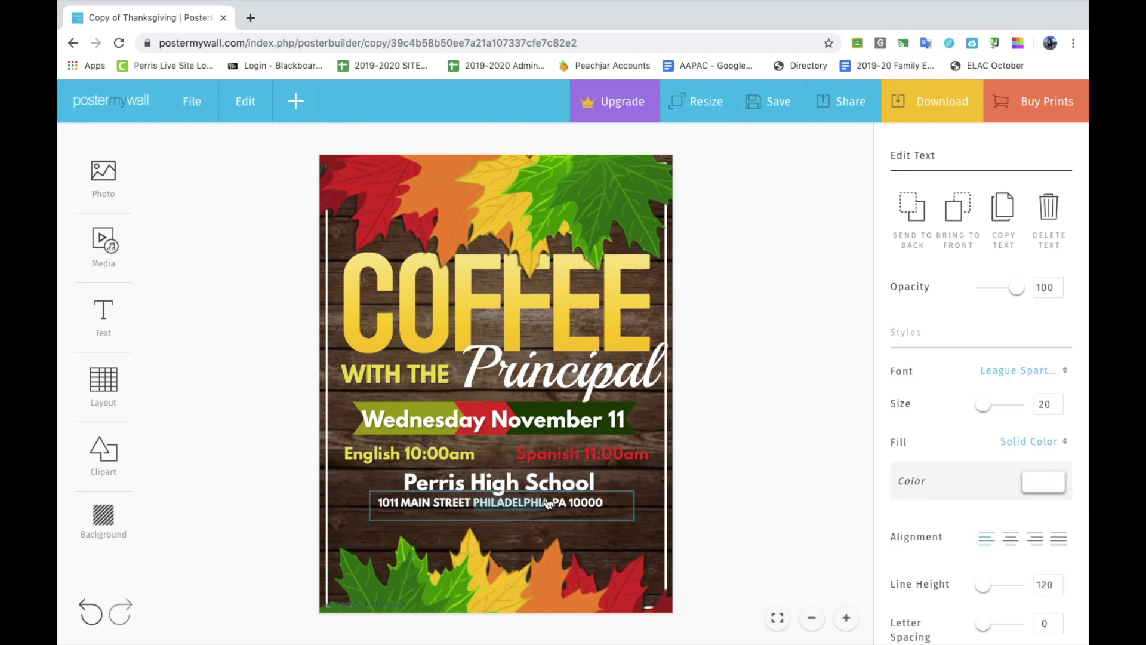
{"action": "triple_click", "coordinate": [546, 497]}
{"action": "type", "text": "175 E. Nuevo Rd,"}
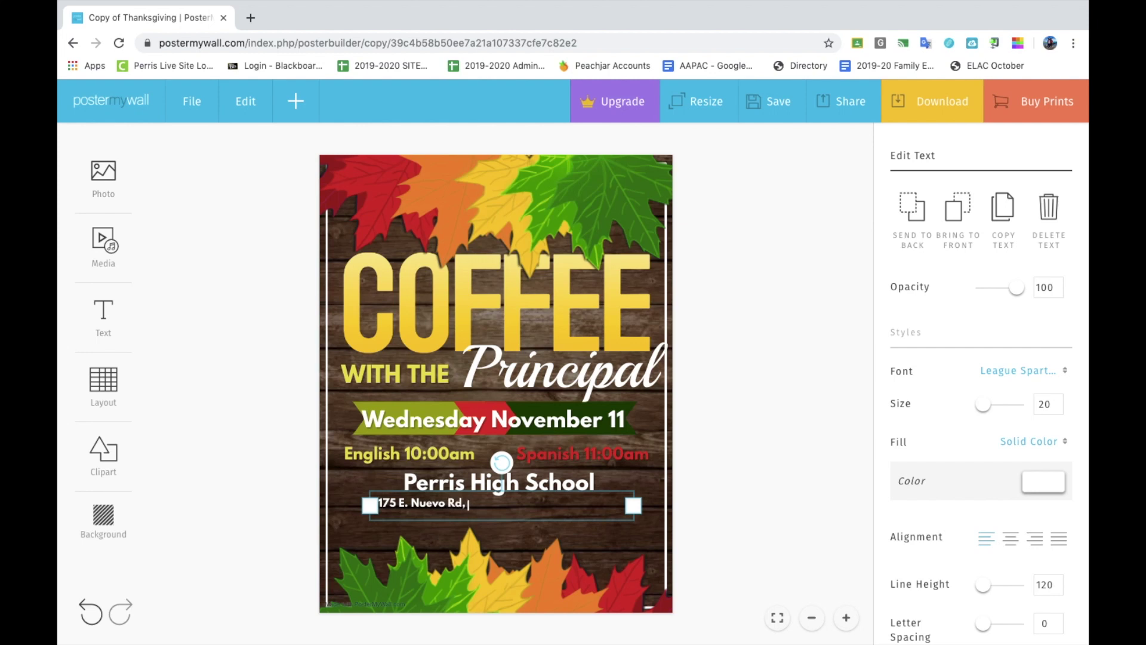
{"action": "type", "text": "92571"}
{"action": "left_click", "coordinate": [1009, 540]}
{"action": "left_click", "coordinate": [601, 598]}
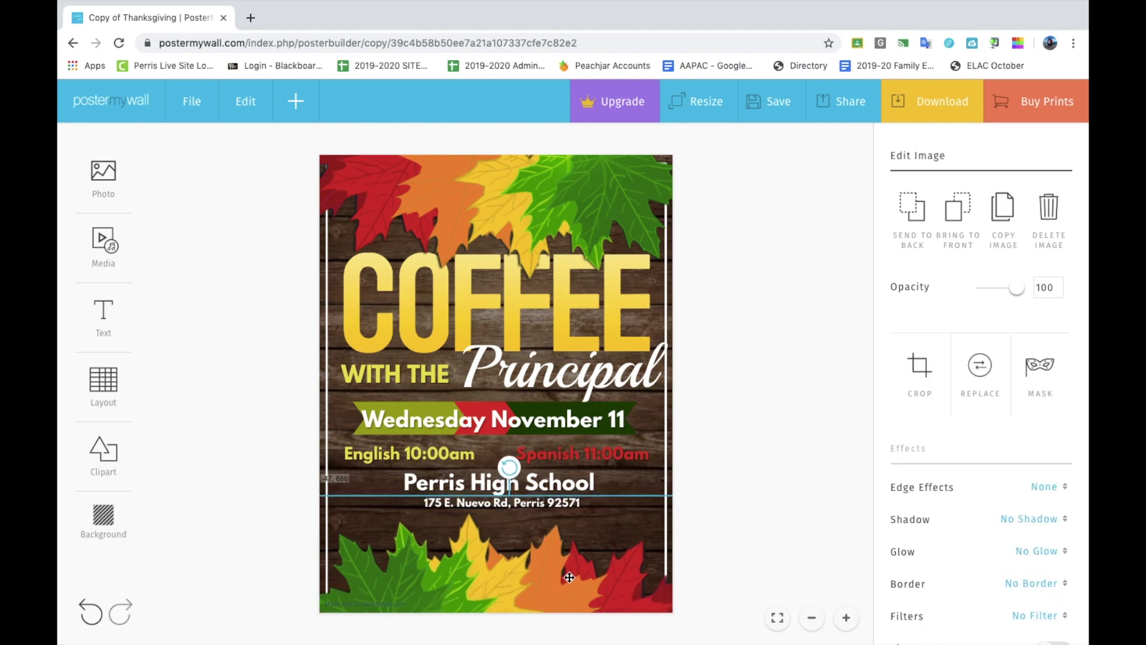
{"action": "left_click", "coordinate": [729, 461]}
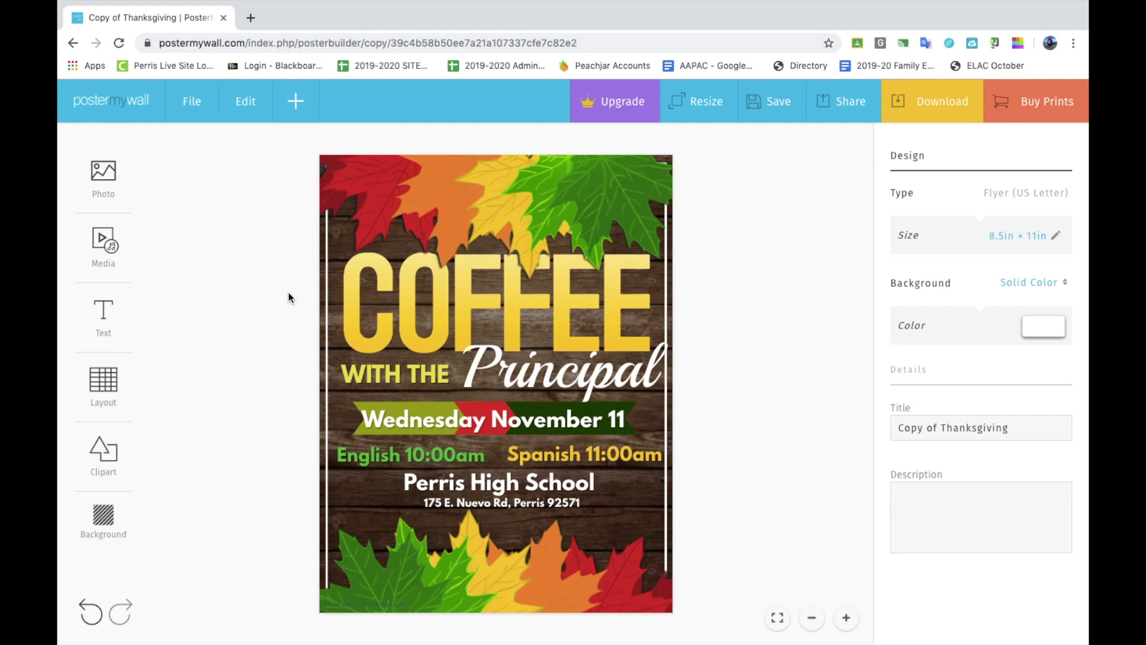
- Title the design 'Coffee with the Principal', download it free as a JPG, and close the confirmation
{"action": "triple_click", "coordinate": [940, 422]}
{"action": "type", "text": "Coffee with the Principal"}
{"action": "left_click", "coordinate": [940, 113]}
{"action": "left_click", "coordinate": [717, 460]}
{"action": "left_click", "coordinate": [703, 273]}
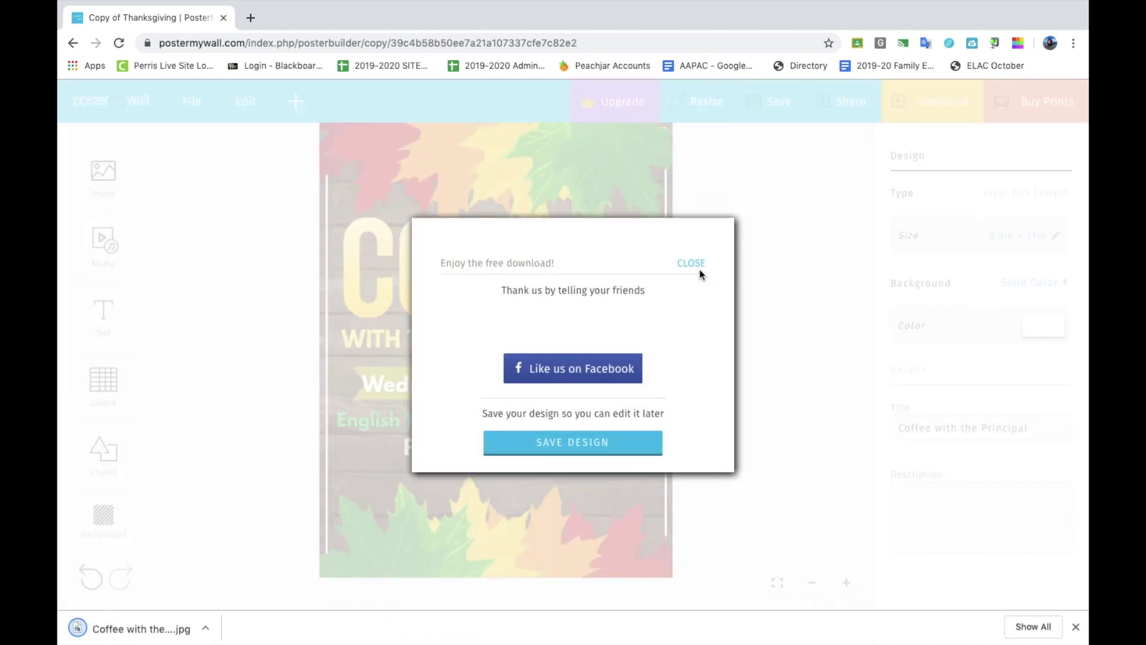